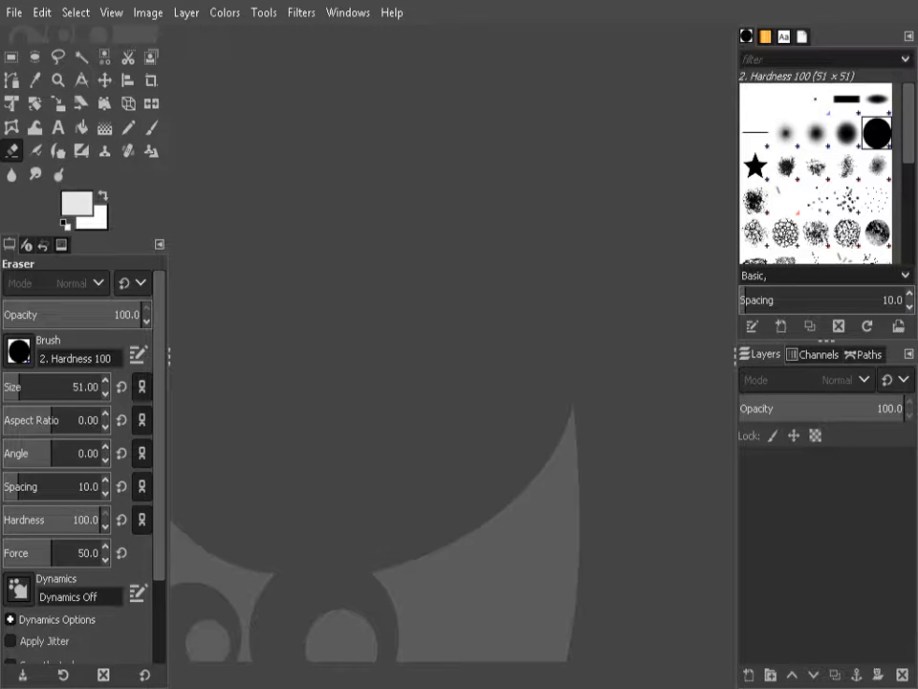
Open 9_fa50ef2.png from the desktop as a new image
{"action": "left_click_drag", "start_coordinate": [556, 352], "coordinate": [551, 351]}
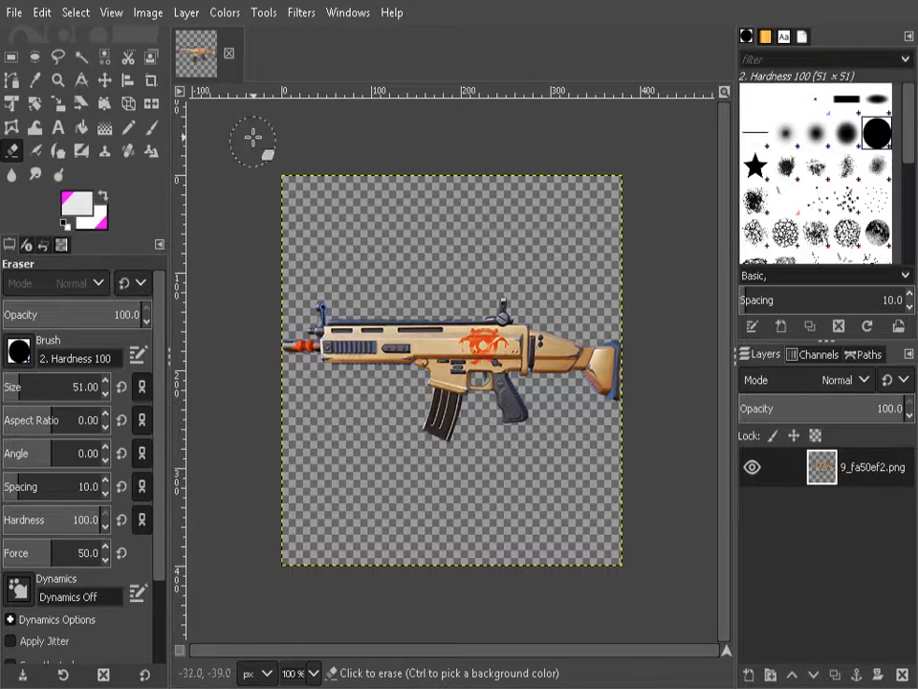
{"action": "left_click", "coordinate": [186, 12]}
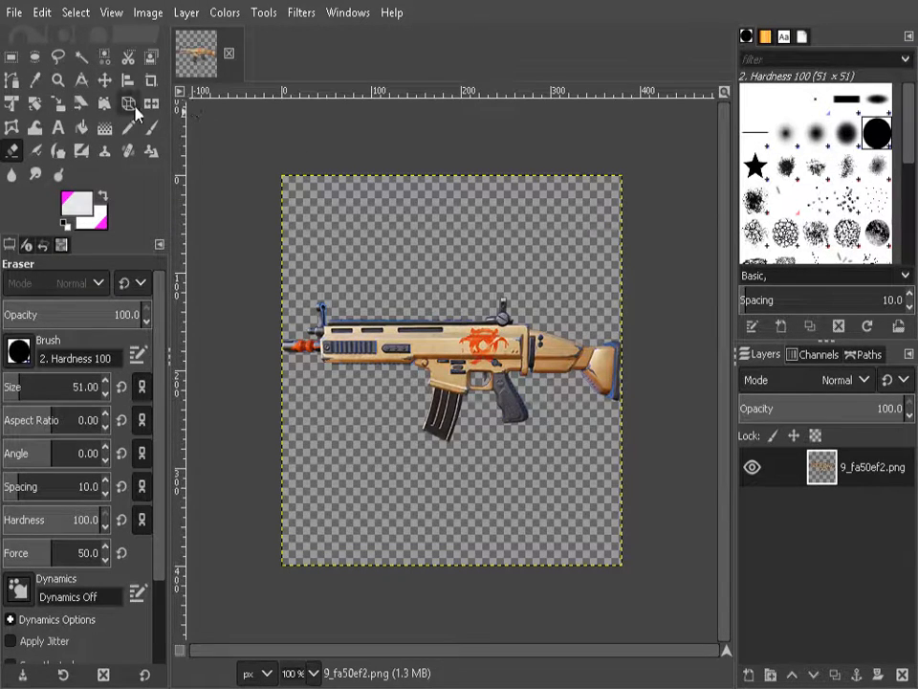
{"action": "left_click", "coordinate": [103, 58]}
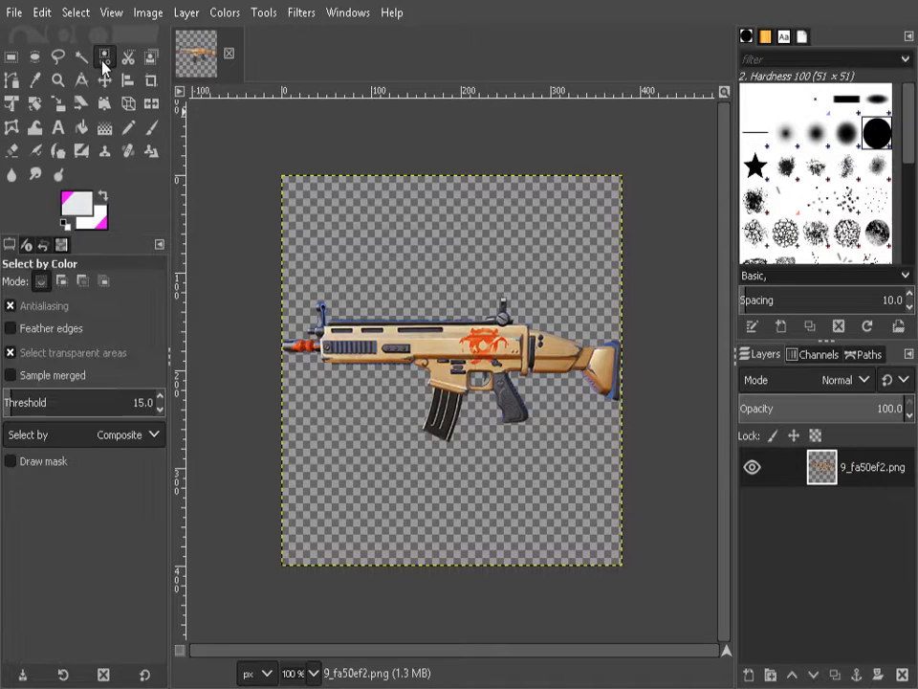
{"action": "left_click", "coordinate": [59, 103]}
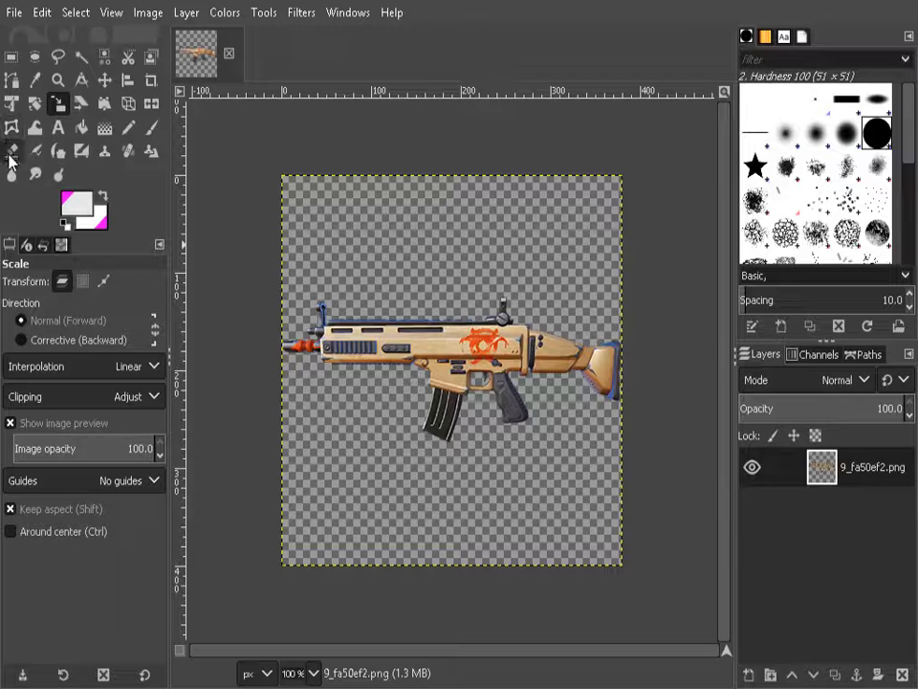
Add a second copy of 9_fa50ef2.png as a new layer and rotate it by 1.34° about its center
{"action": "left_click", "coordinate": [38, 107]}
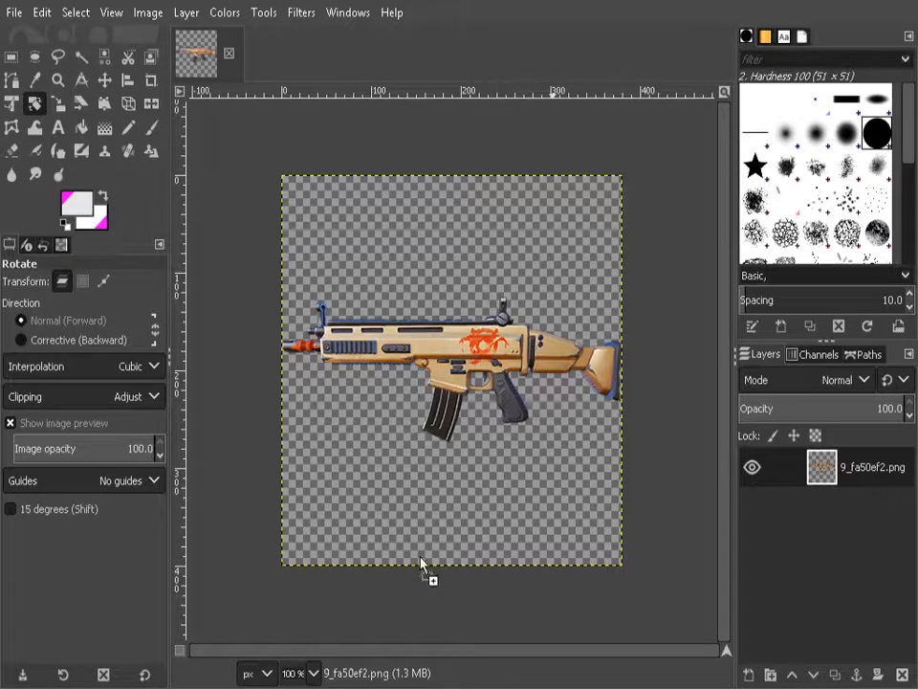
{"action": "left_click_drag", "start_coordinate": [423, 571], "coordinate": [460, 414]}
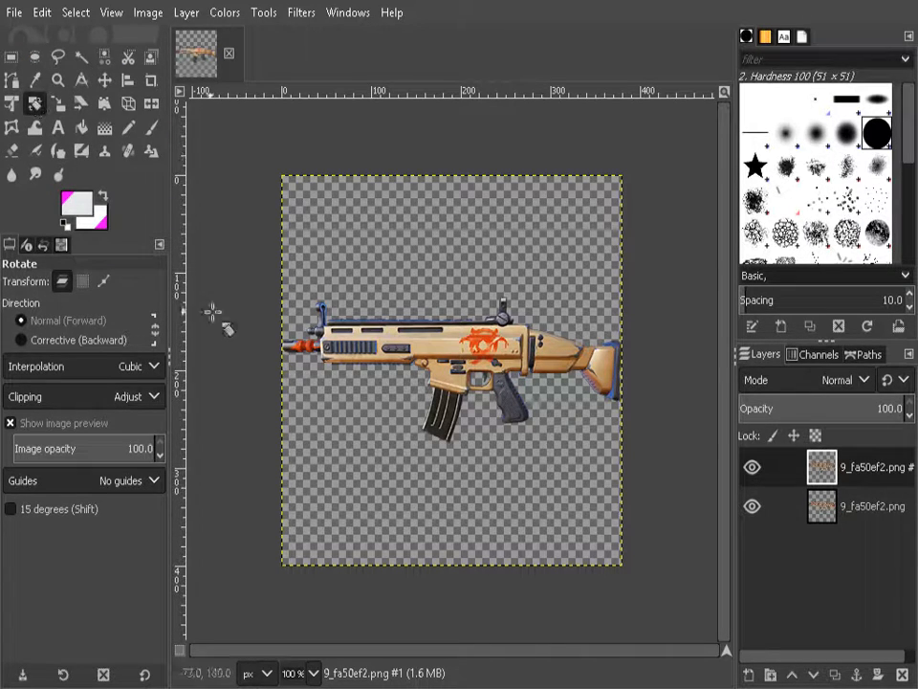
{"action": "left_click_drag", "start_coordinate": [335, 450], "coordinate": [325, 390]}
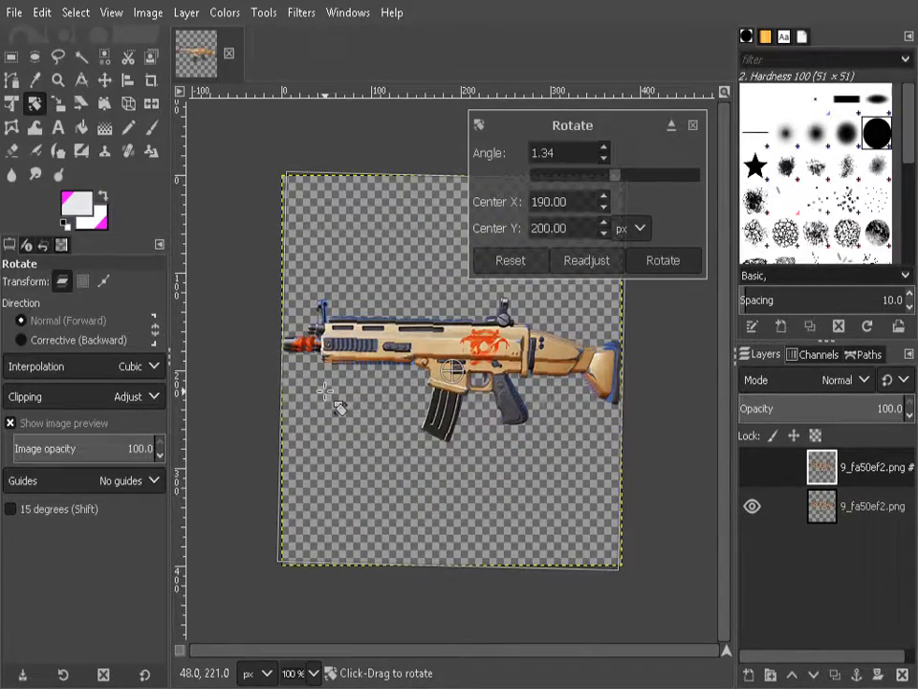
{"action": "left_click", "coordinate": [660, 258]}
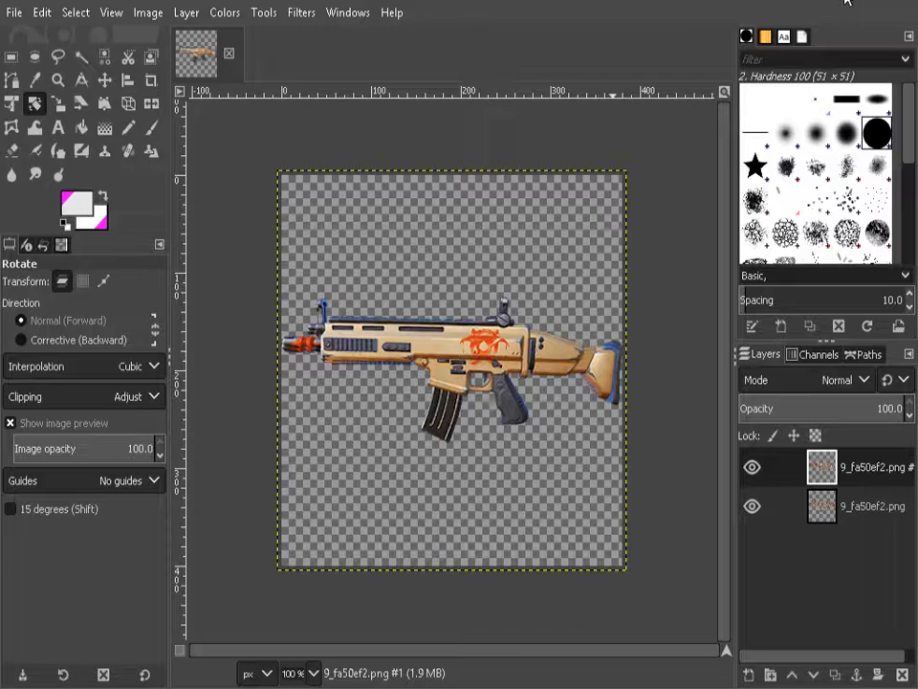
Add a third copy of 9_fa50ef2.png as a layer and rotate it by 2.76° about its center
{"action": "left_click_drag", "start_coordinate": [426, 601], "coordinate": [500, 427]}
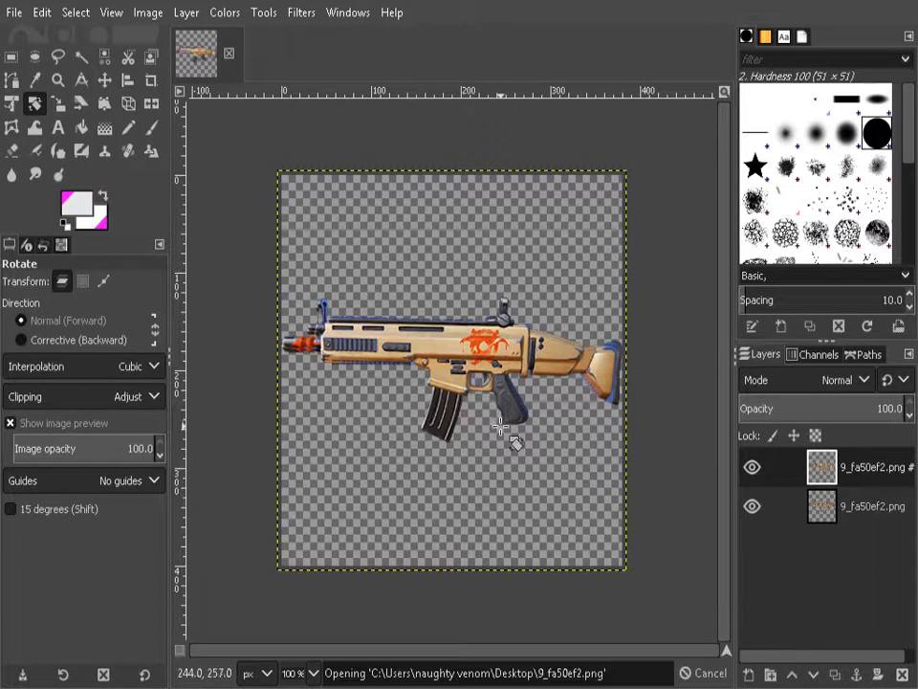
{"action": "left_click", "coordinate": [337, 483]}
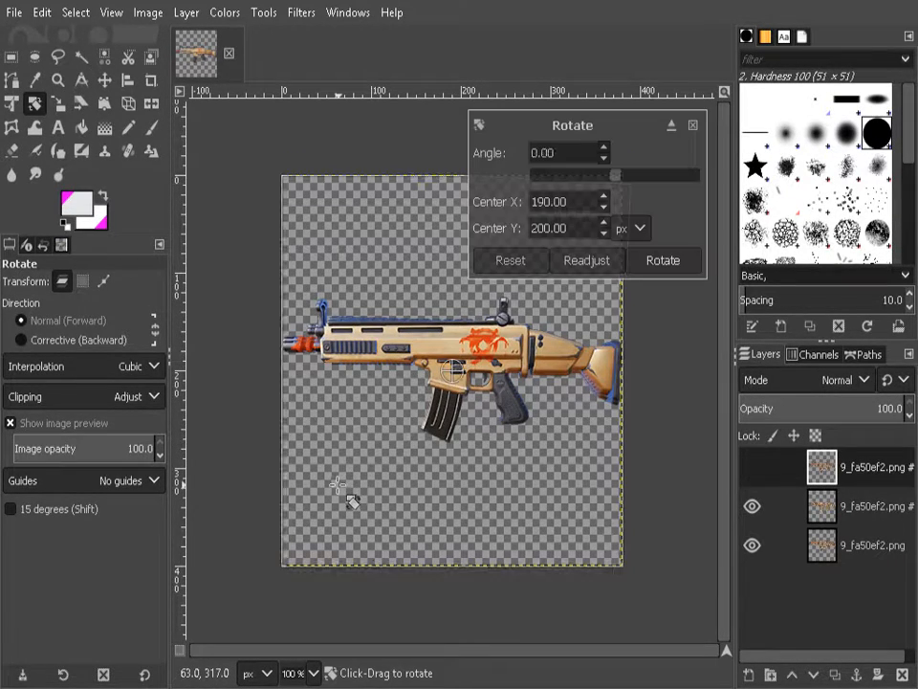
{"action": "left_click_drag", "start_coordinate": [337, 483], "coordinate": [335, 475]}
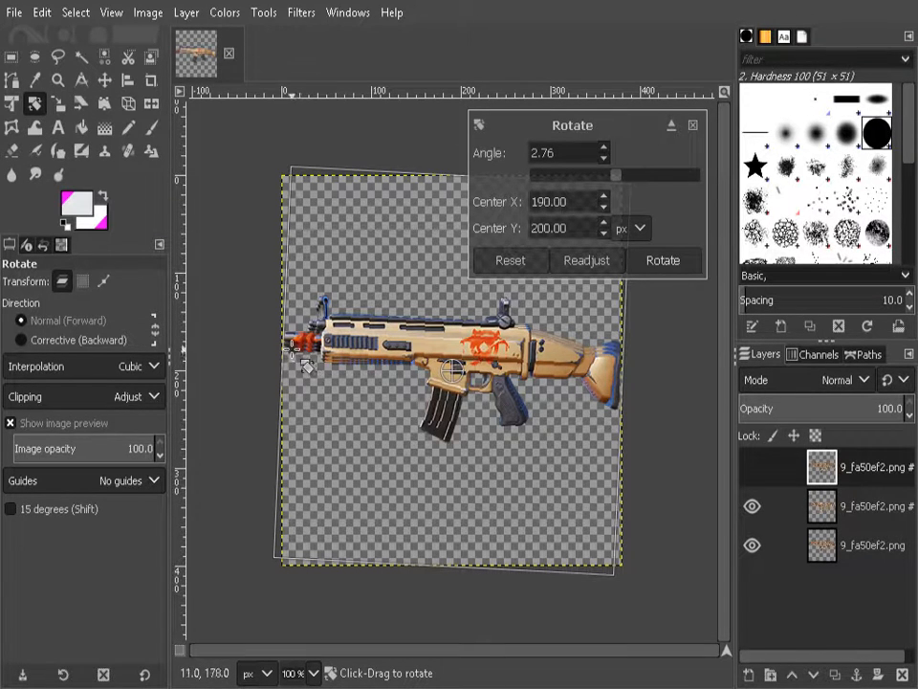
{"action": "left_click", "coordinate": [664, 261]}
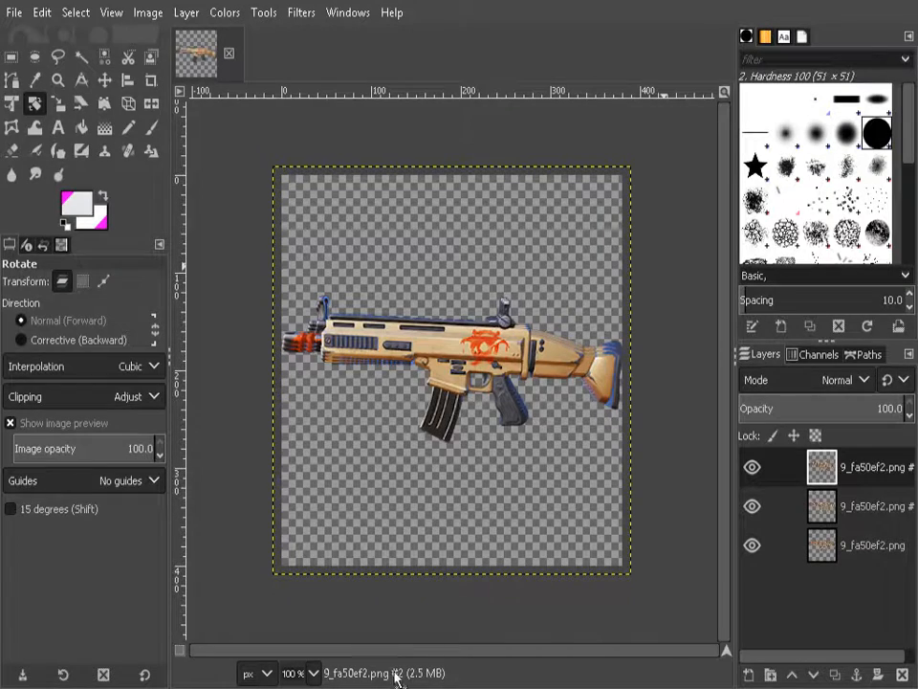
Add a fourth copy of 9_fa50ef2.png as a layer and rotate it by 4.13° about its center
{"action": "left_click_drag", "start_coordinate": [397, 678], "coordinate": [484, 442]}
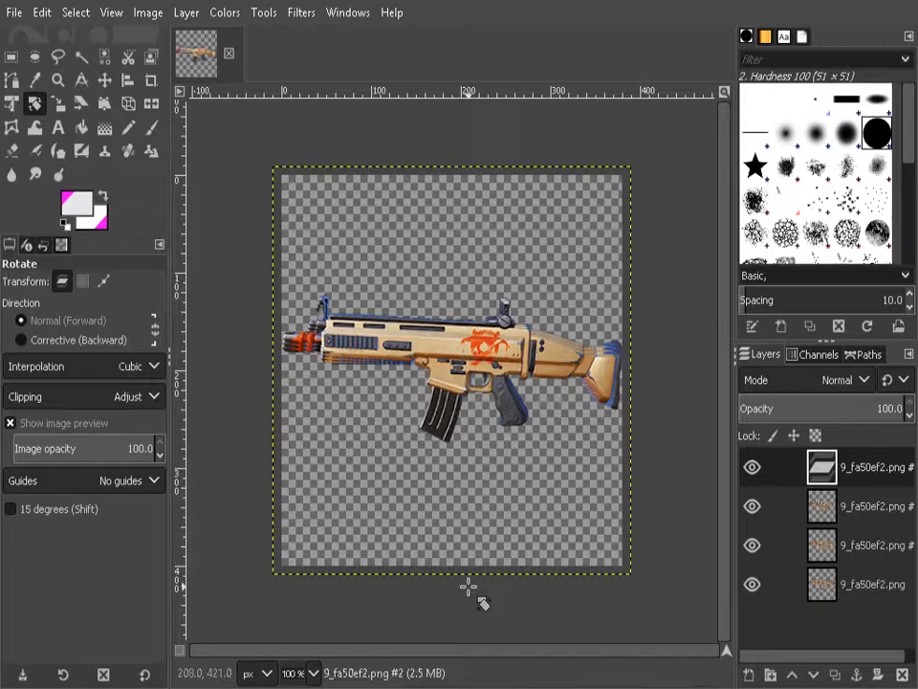
{"action": "left_click_drag", "start_coordinate": [371, 528], "coordinate": [357, 492]}
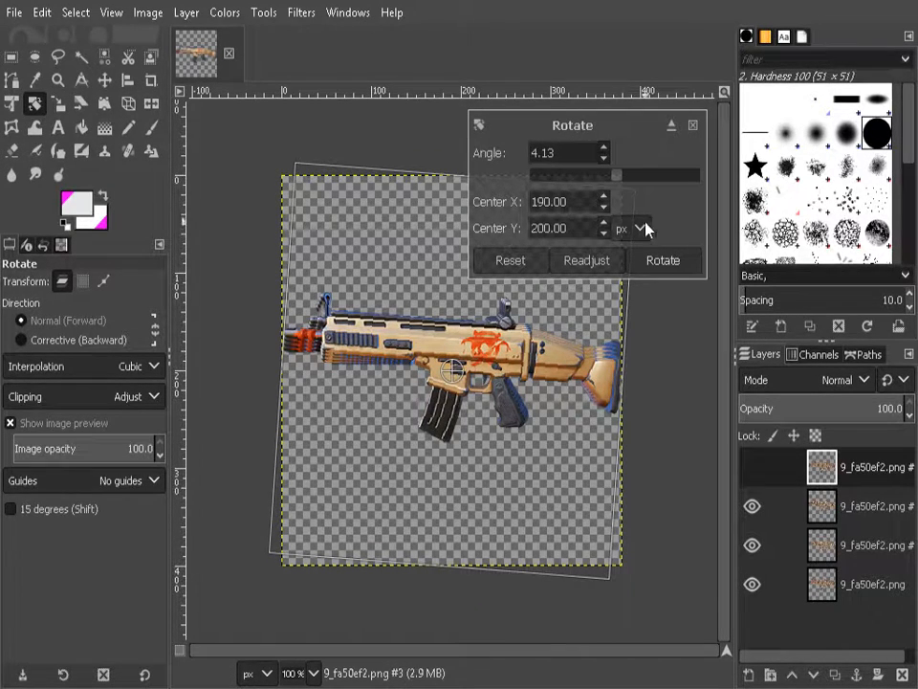
{"action": "left_click", "coordinate": [661, 263]}
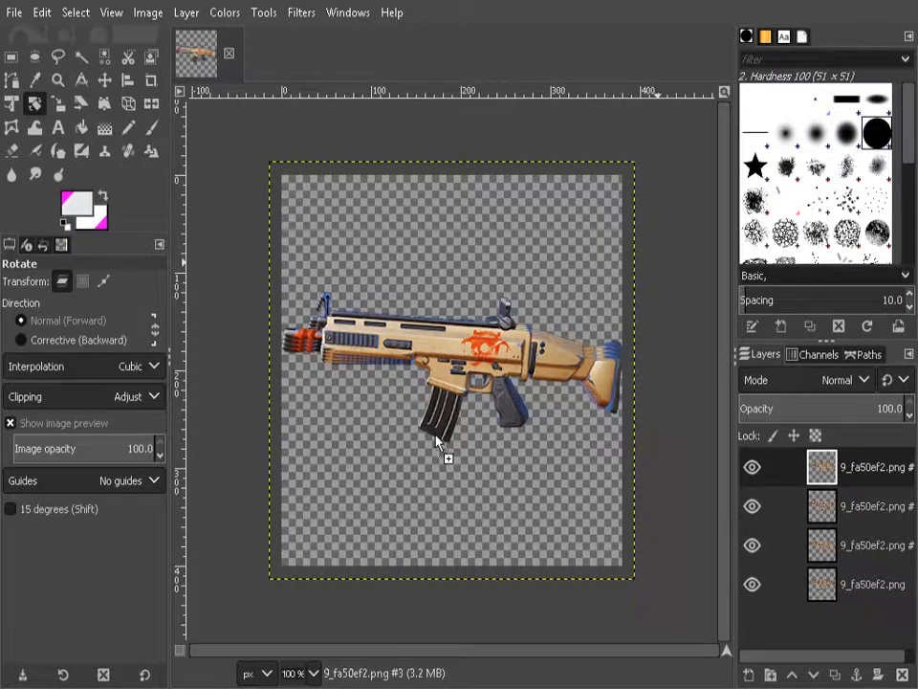
Add a fifth copy of 9_fa50ef2.png as a layer and rotate it by 5.44° about its center
{"action": "left_click_drag", "start_coordinate": [435, 434], "coordinate": [442, 411]}
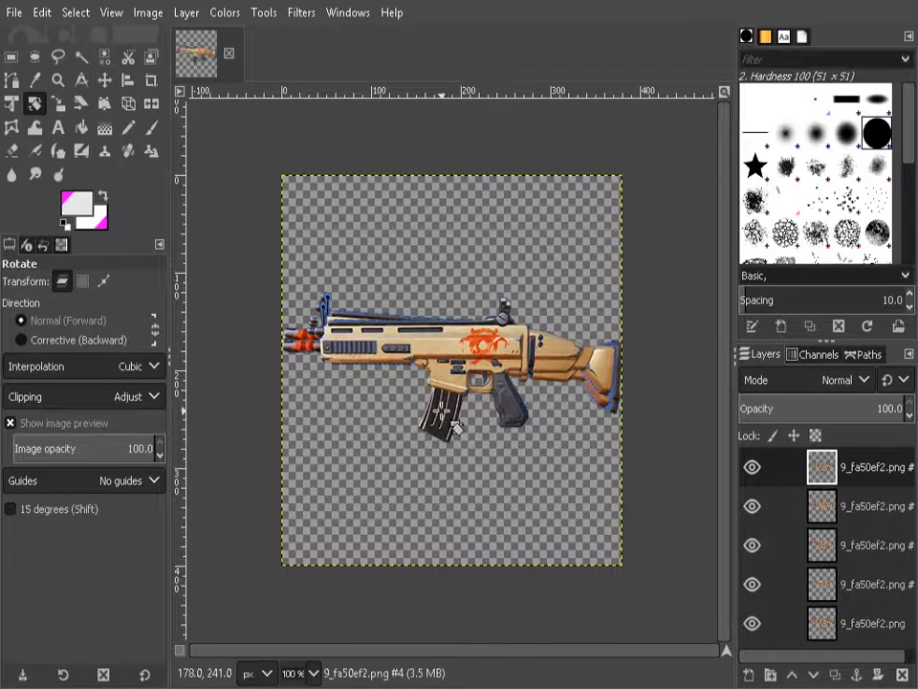
{"action": "left_click_drag", "start_coordinate": [337, 434], "coordinate": [329, 424]}
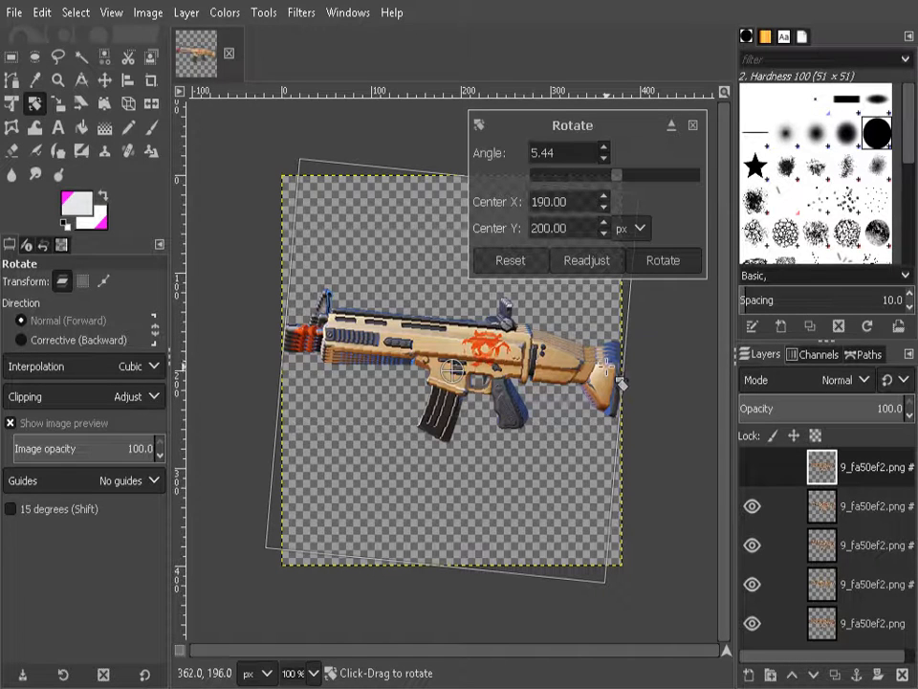
{"action": "left_click", "coordinate": [673, 270]}
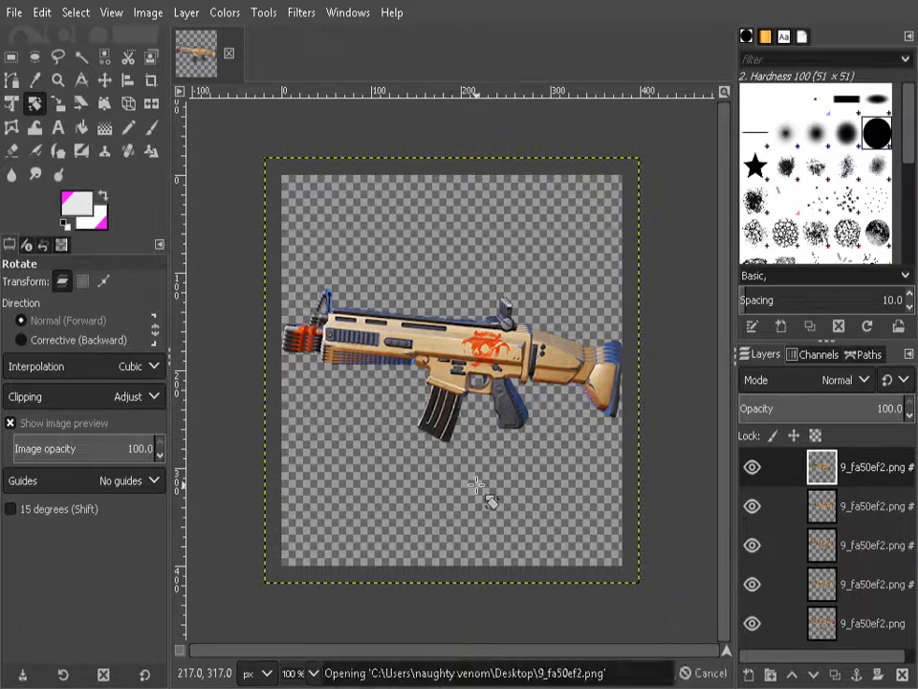
Add a sixth copy of 9_fa50ef2.png as a layer and rotate it by 6.98° about its center
{"action": "left_click_drag", "start_coordinate": [355, 508], "coordinate": [371, 461]}
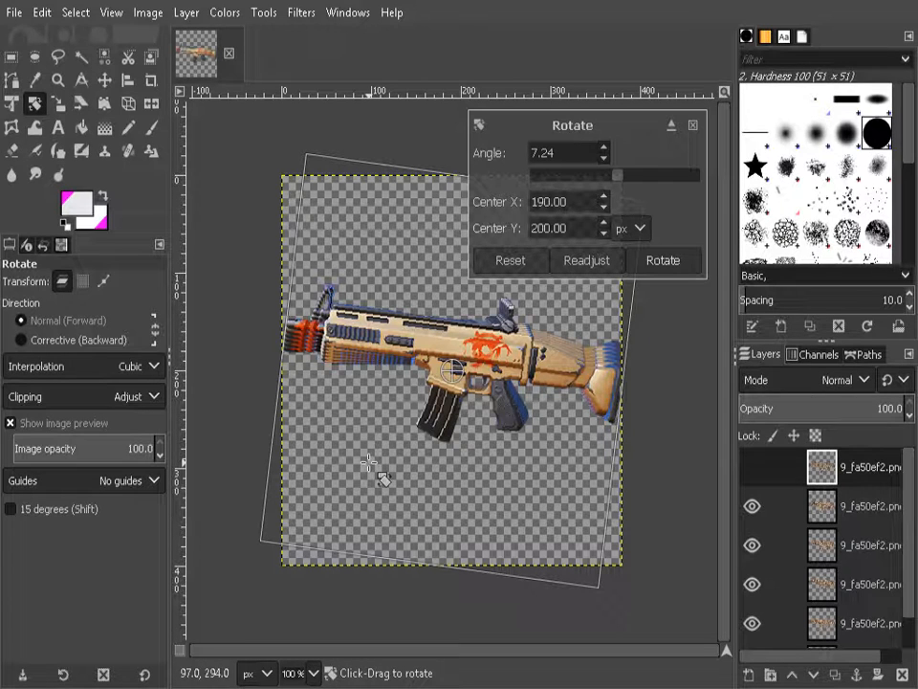
{"action": "mouse_move", "coordinate": [322, 452]}
{"action": "left_mouse_down"}
{"action": "mouse_move", "coordinate": [317, 439]}
{"action": "mouse_move", "coordinate": [317, 448]}
{"action": "mouse_move", "coordinate": [327, 435]}
{"action": "left_mouse_up"}
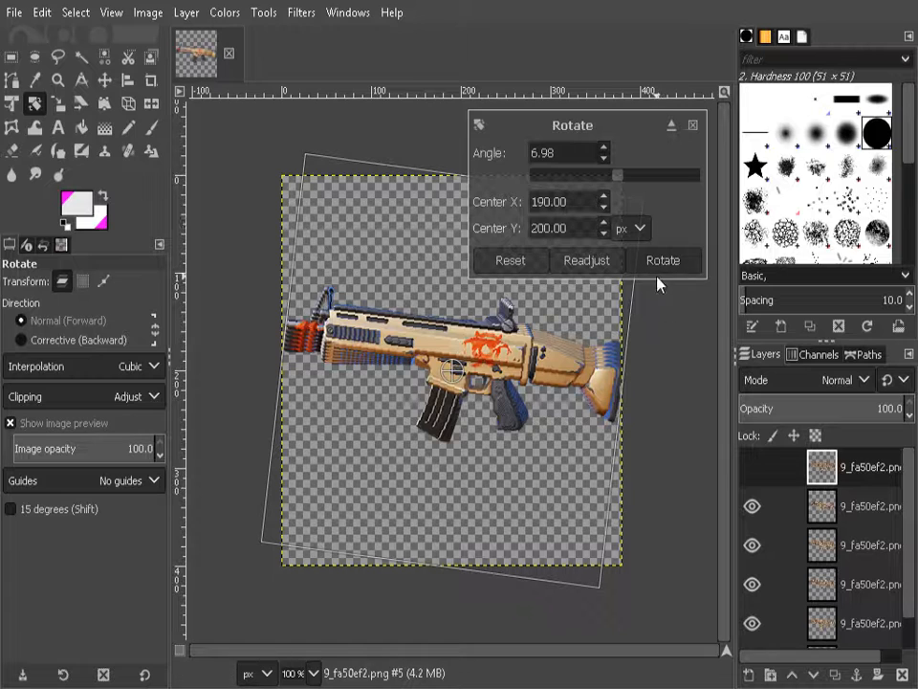
{"action": "left_click", "coordinate": [671, 268]}
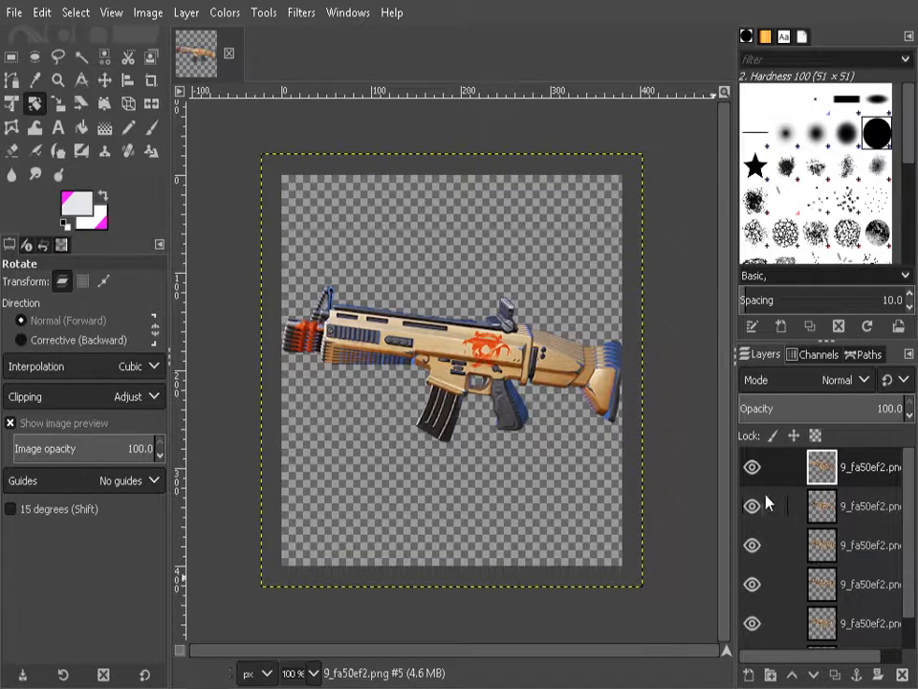
Export the layered rifle image to the desktop as scar.gif
{"action": "left_click", "coordinate": [14, 12]}
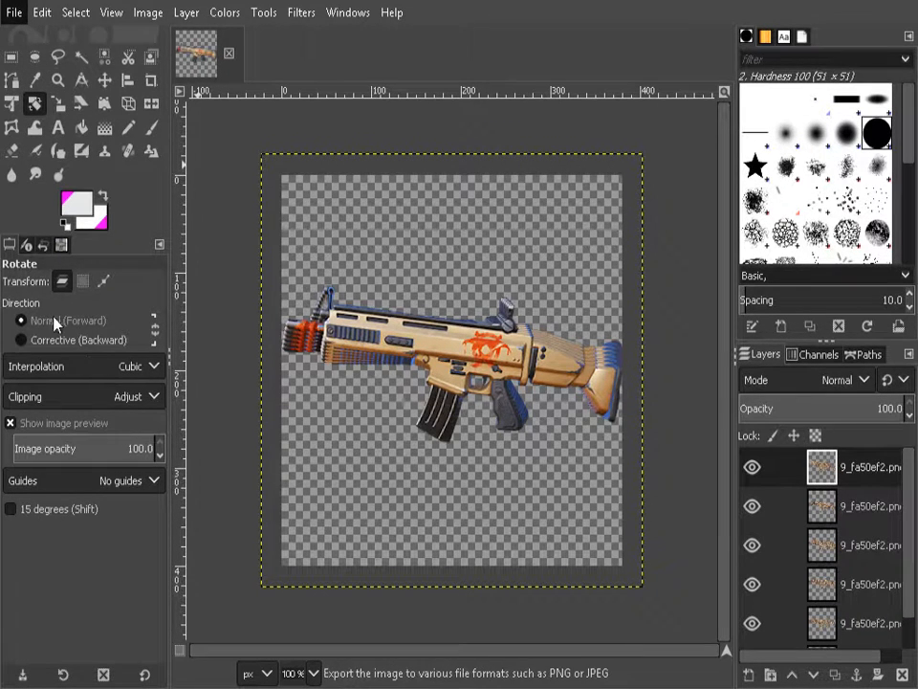
{"action": "left_click", "coordinate": [175, 331]}
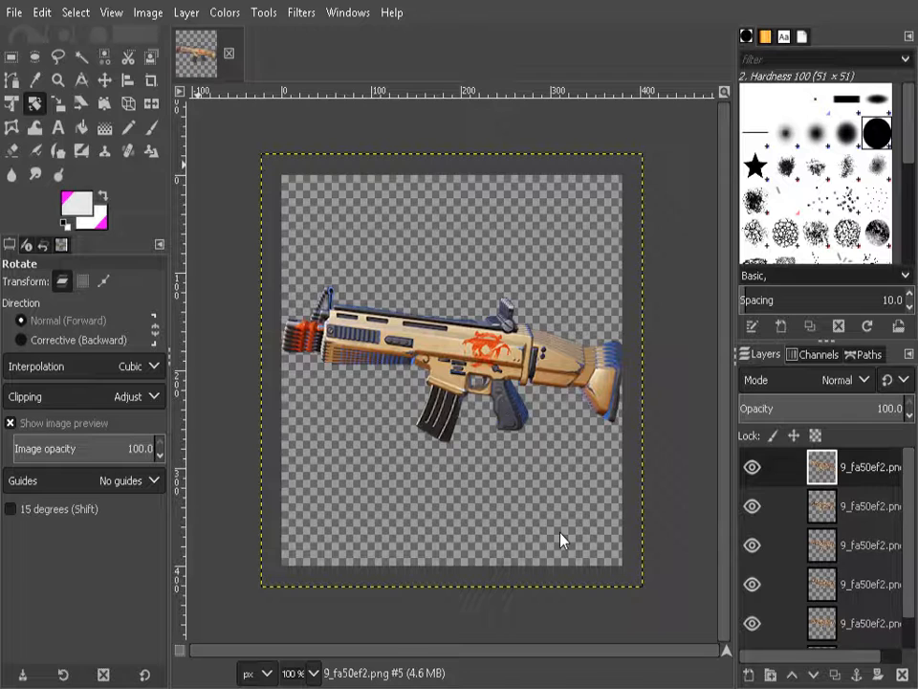
{"action": "key", "text": "ctrl+e"}
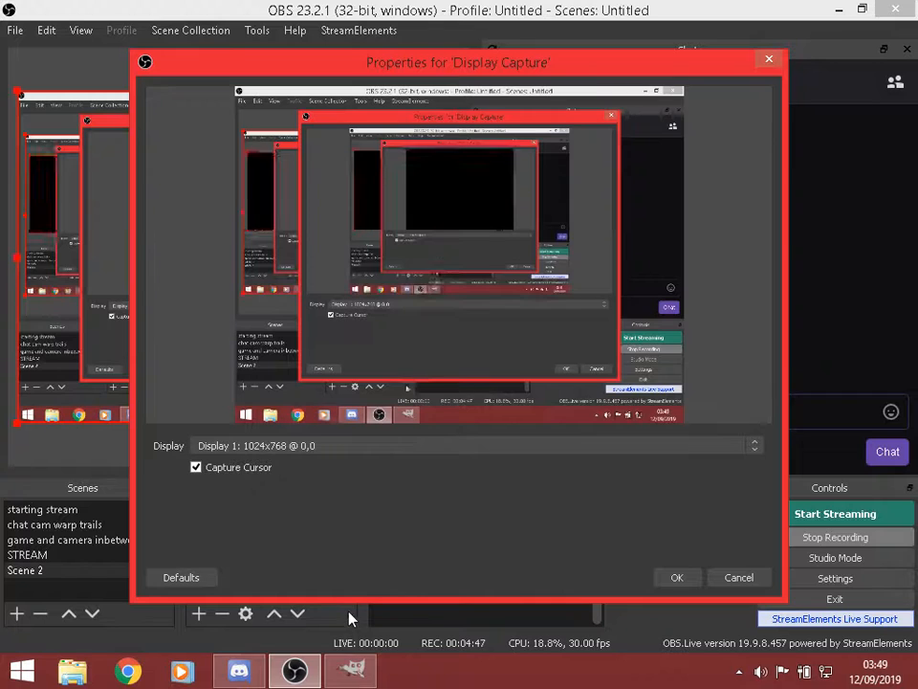
Accept the Display Capture properties for Display 1 in OBS and minimize OBS to return to the desktop
{"action": "left_click", "coordinate": [674, 579]}
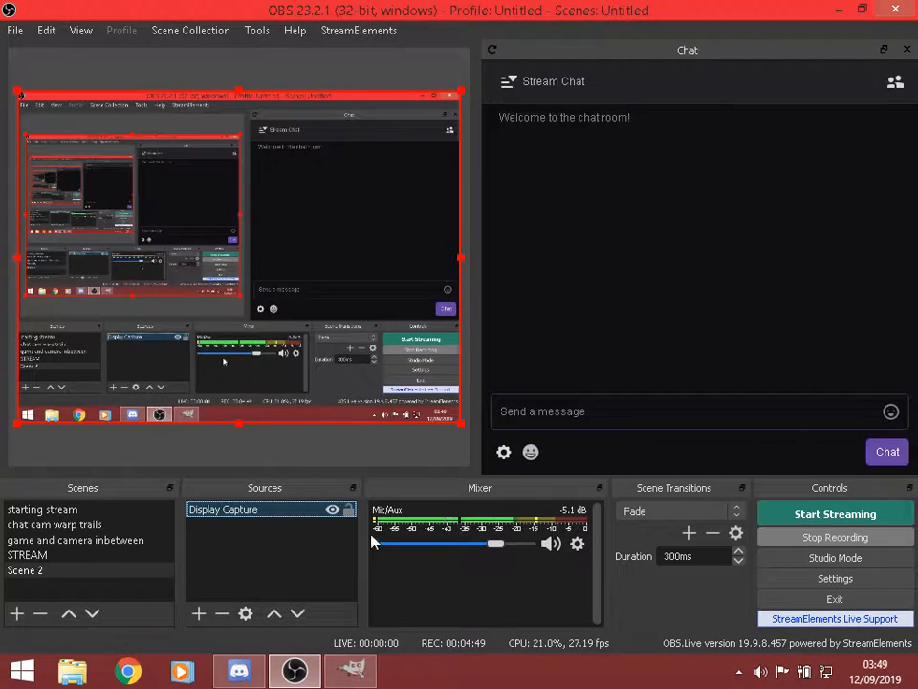
{"action": "left_click", "coordinate": [847, 15]}
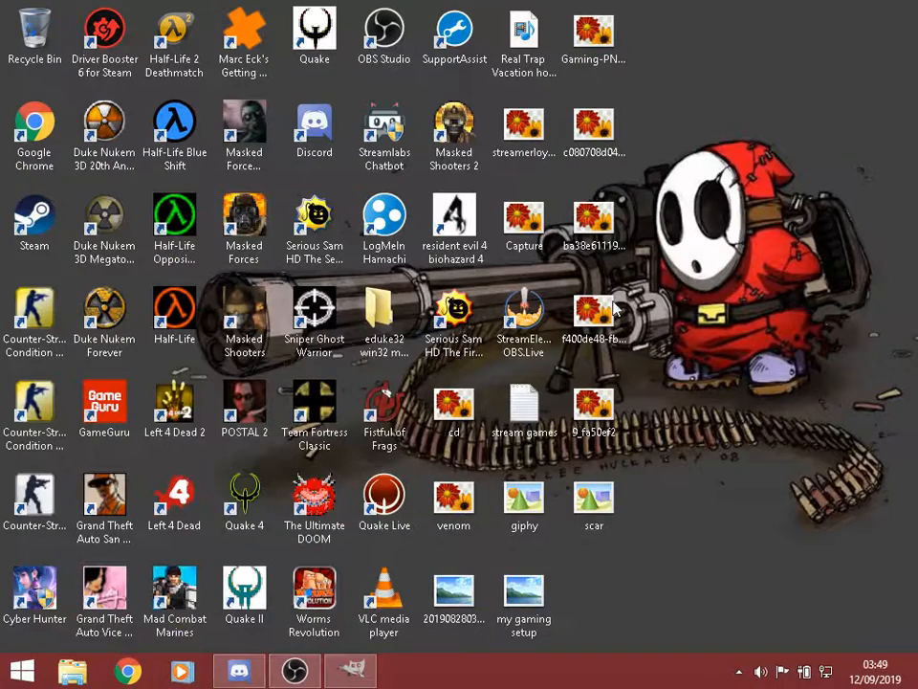
Open the exported scar.gif from the desktop to check its animation, and close the preview
{"action": "double_click", "coordinate": [590, 507]}
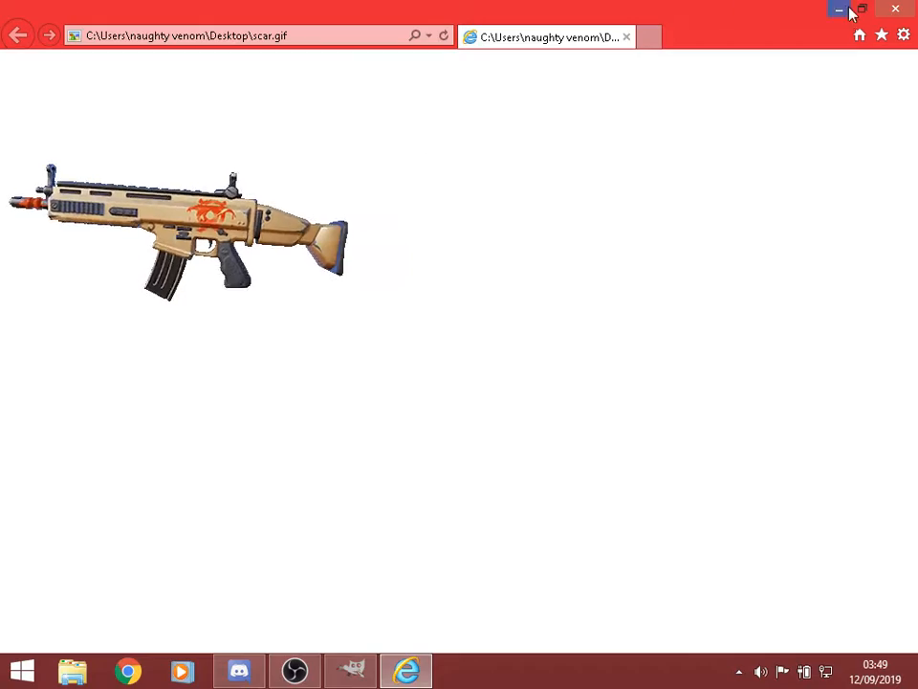
{"action": "left_click", "coordinate": [895, 9]}
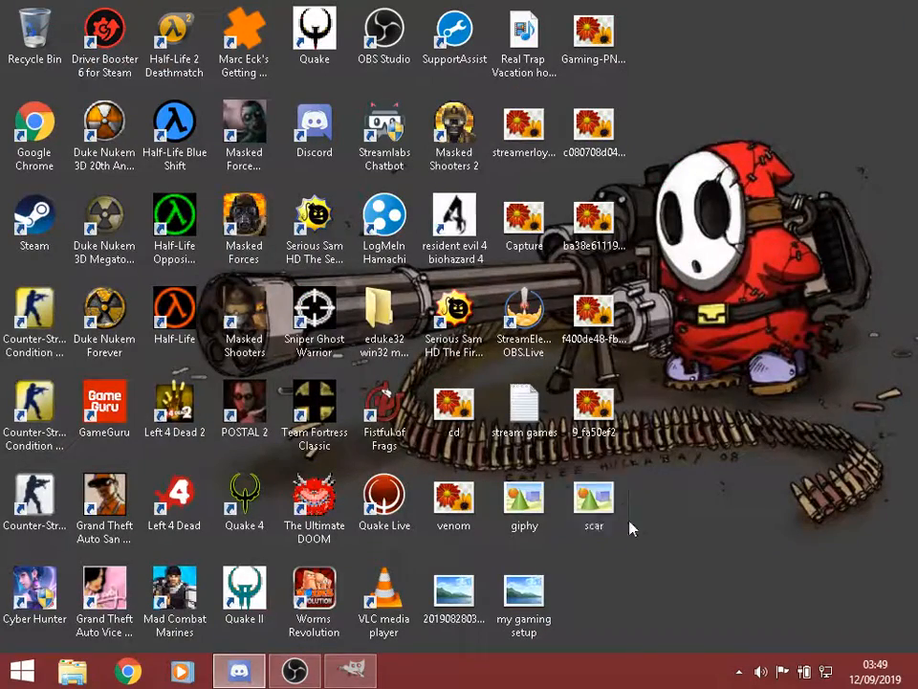
Switch to GIMP, close the scar image without saving it, and minimize the program
{"action": "left_click", "coordinate": [350, 670]}
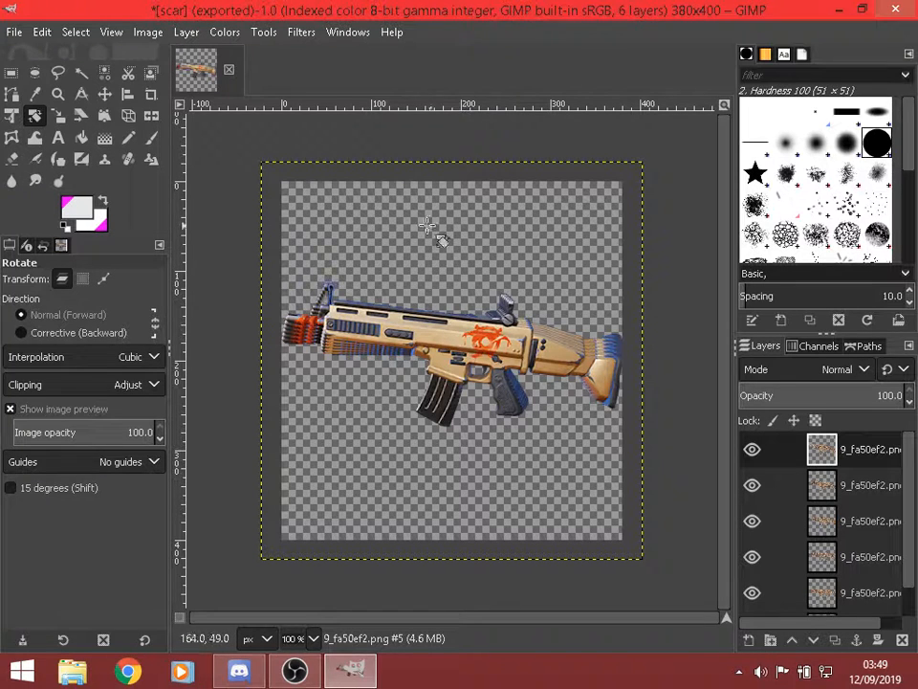
{"action": "left_click", "coordinate": [229, 69]}
{"action": "left_click", "coordinate": [470, 453]}
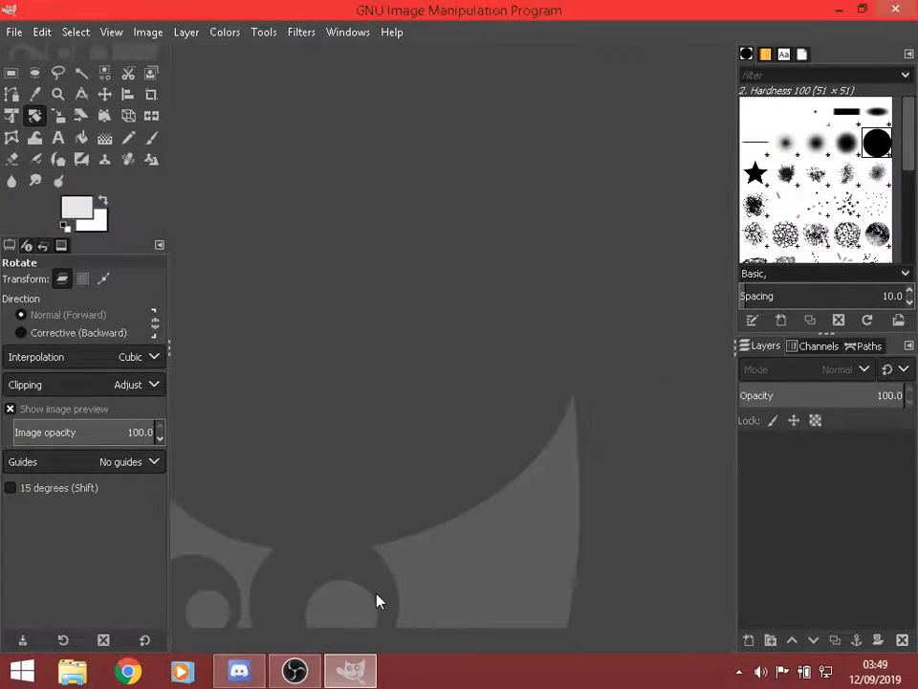
{"action": "left_click", "coordinate": [351, 681]}
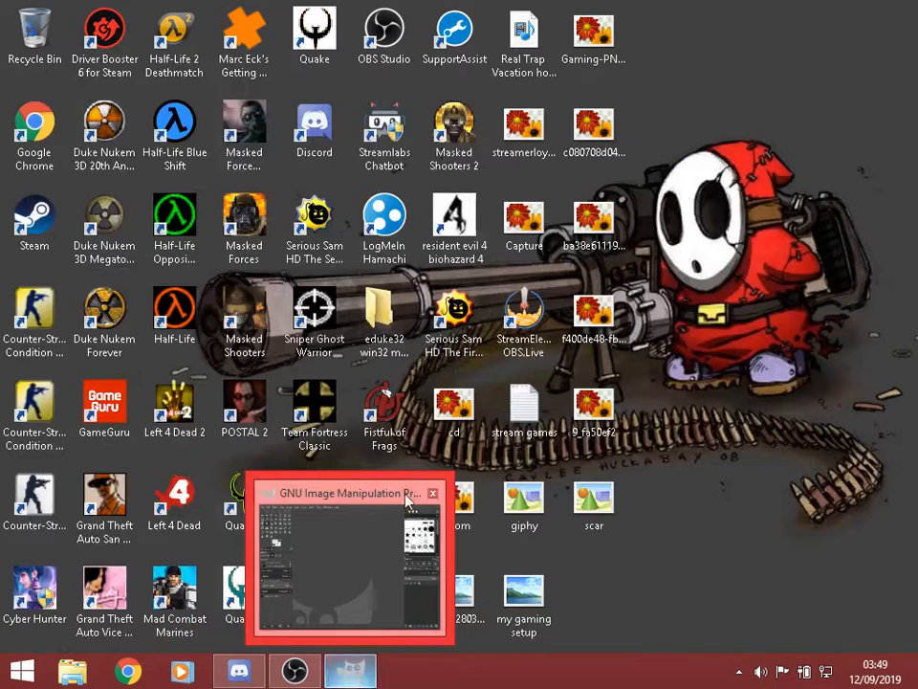
View the desktop picture whose name starts with f400de48, and close the photo viewer
{"action": "double_click", "coordinate": [595, 316]}
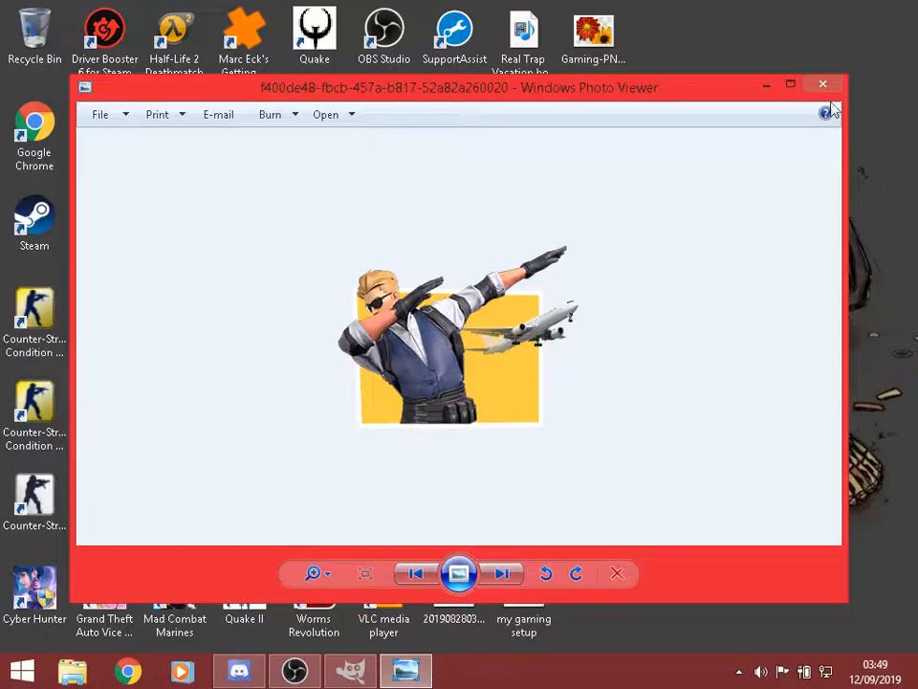
{"action": "left_click", "coordinate": [824, 86]}
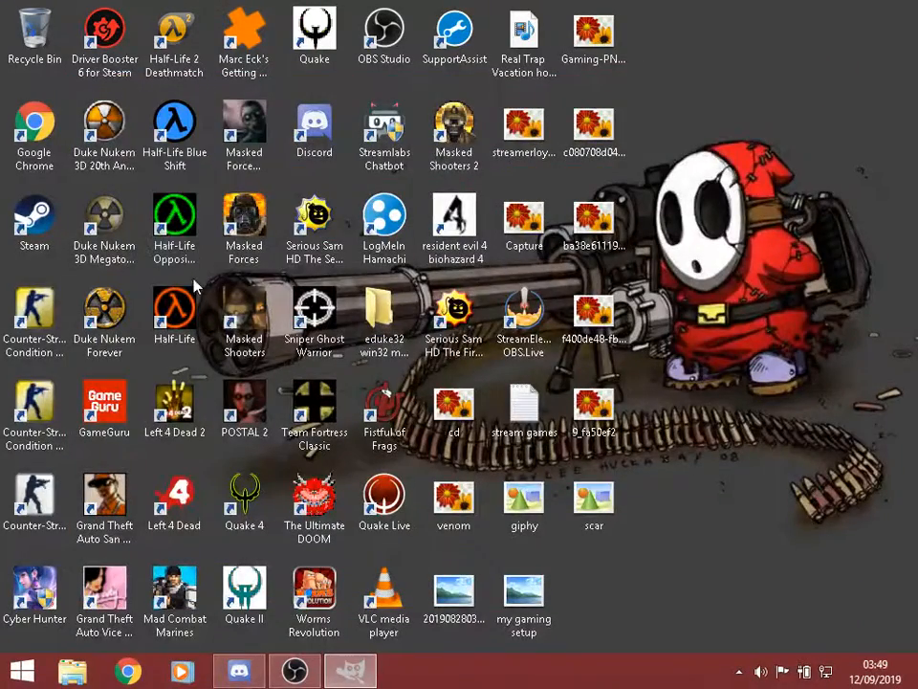
Browse from Downloads to the inner obs streaming stuff folder, view the 8T65qAkyc picture, and close the photo viewer
{"action": "left_click", "coordinate": [76, 672]}
{"action": "double_click", "coordinate": [308, 249]}
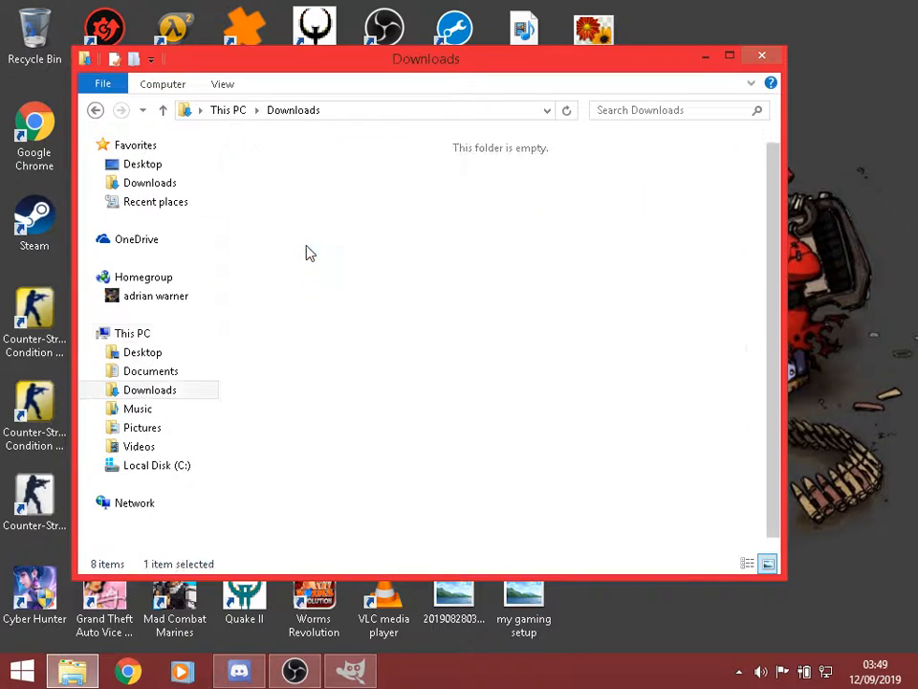
{"action": "double_click", "coordinate": [302, 195]}
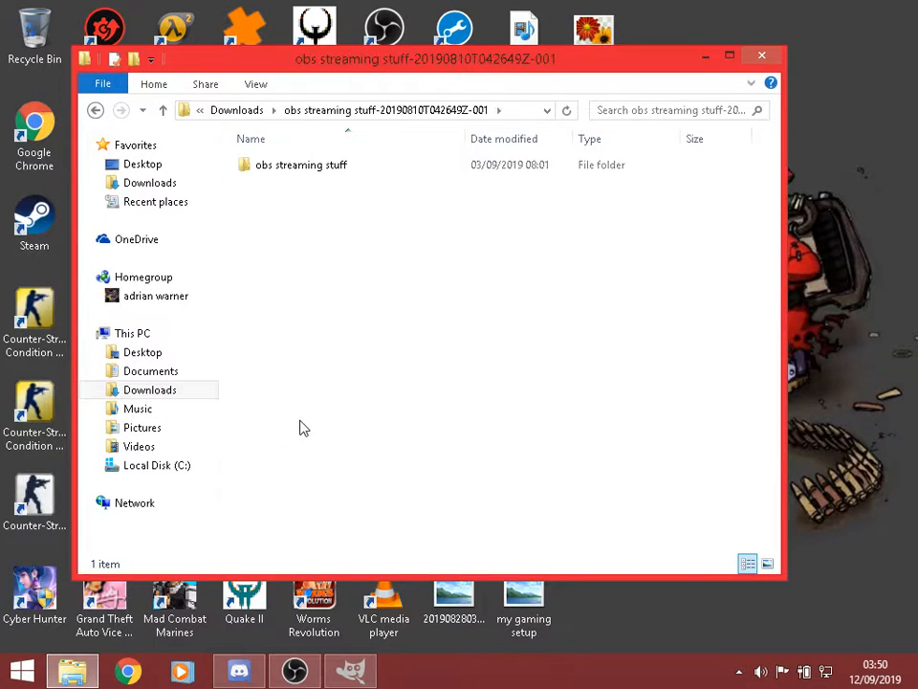
{"action": "double_click", "coordinate": [304, 169]}
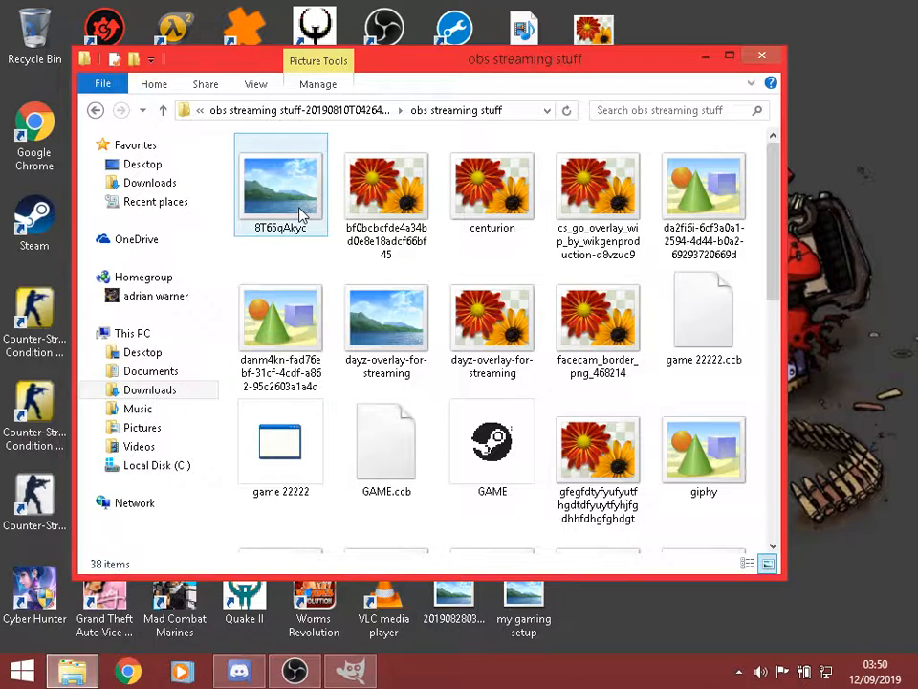
{"action": "double_click", "coordinate": [301, 216]}
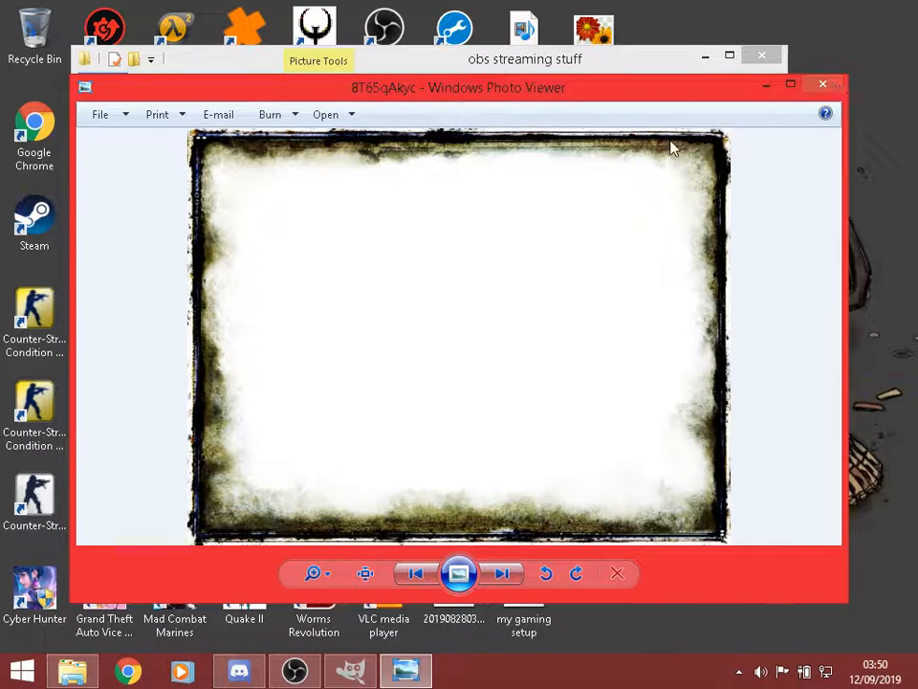
{"action": "left_click", "coordinate": [825, 87]}
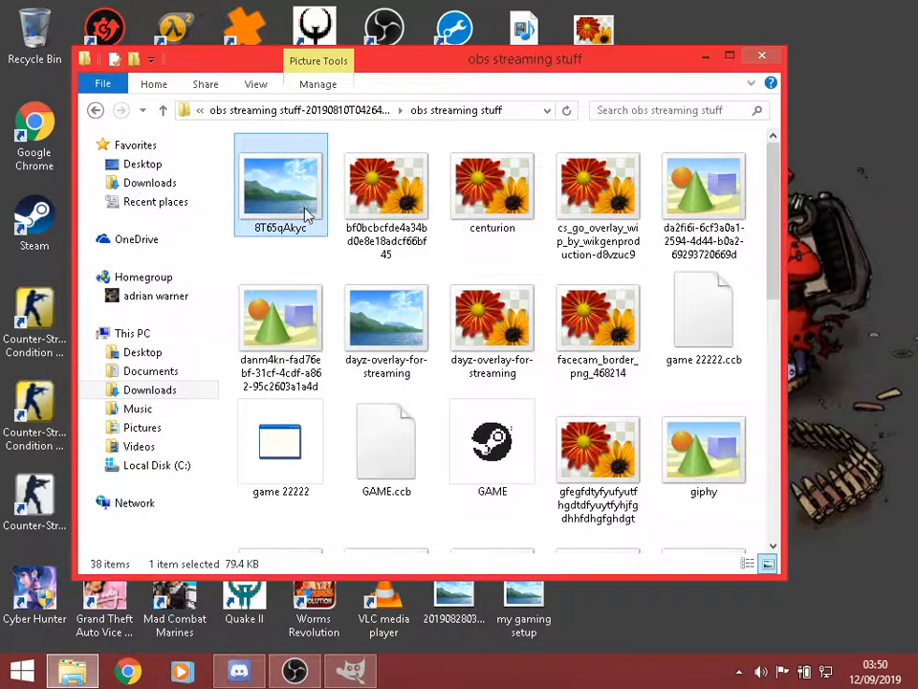
Open the 8T65qAkyc picture from the folder in GIMP and add an alpha channel to its layer
{"action": "left_click_drag", "start_coordinate": [304, 208], "coordinate": [445, 409]}
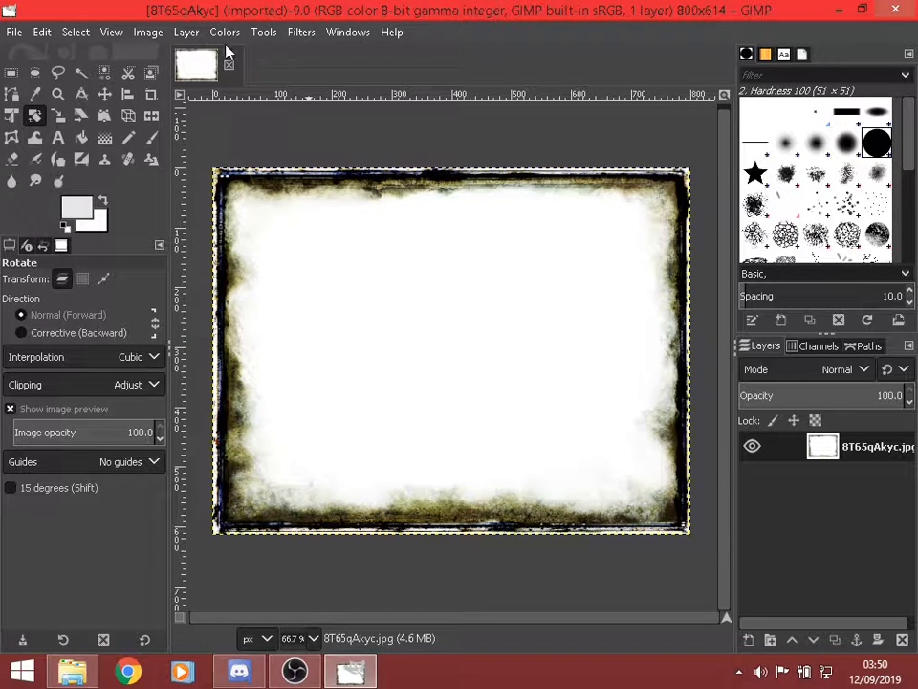
{"action": "left_click", "coordinate": [195, 37]}
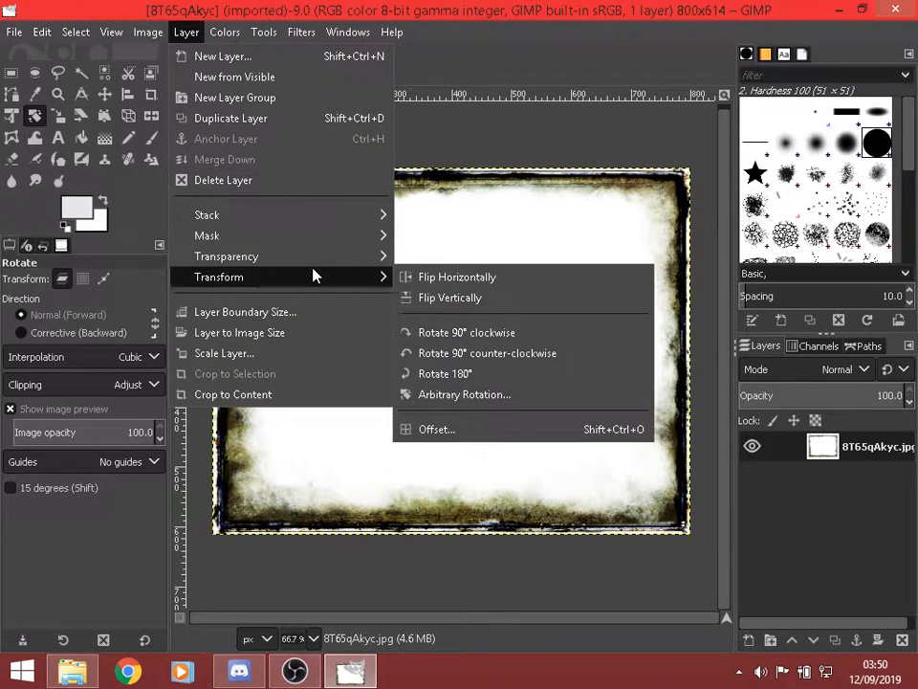
{"action": "mouse_move", "coordinate": [342, 264]}
{"action": "left_click", "coordinate": [459, 258]}
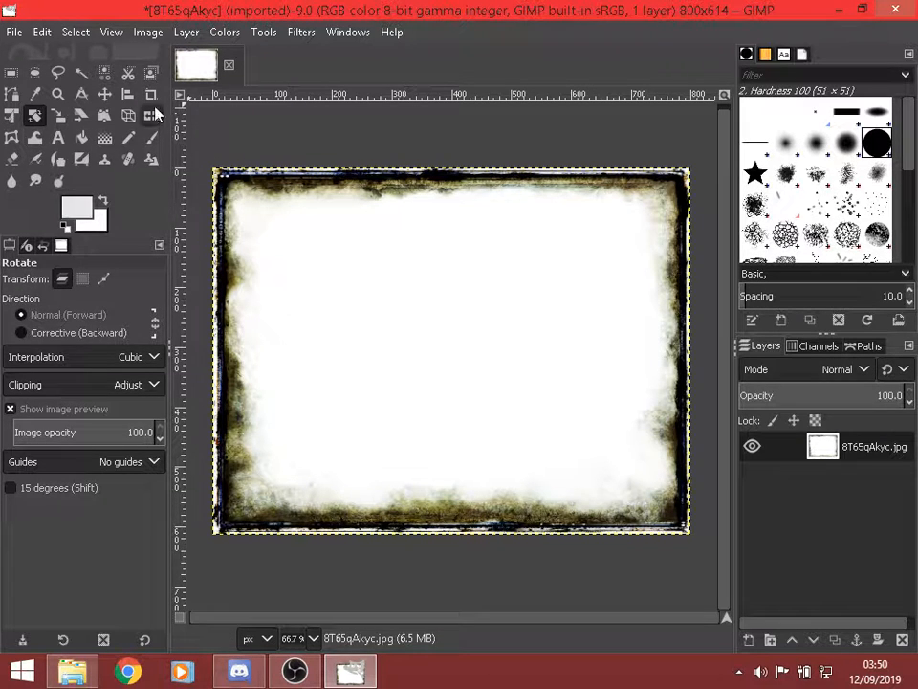
Select the white areas of the frame picture with Select by Color and delete them to transparency
{"action": "left_click", "coordinate": [105, 73]}
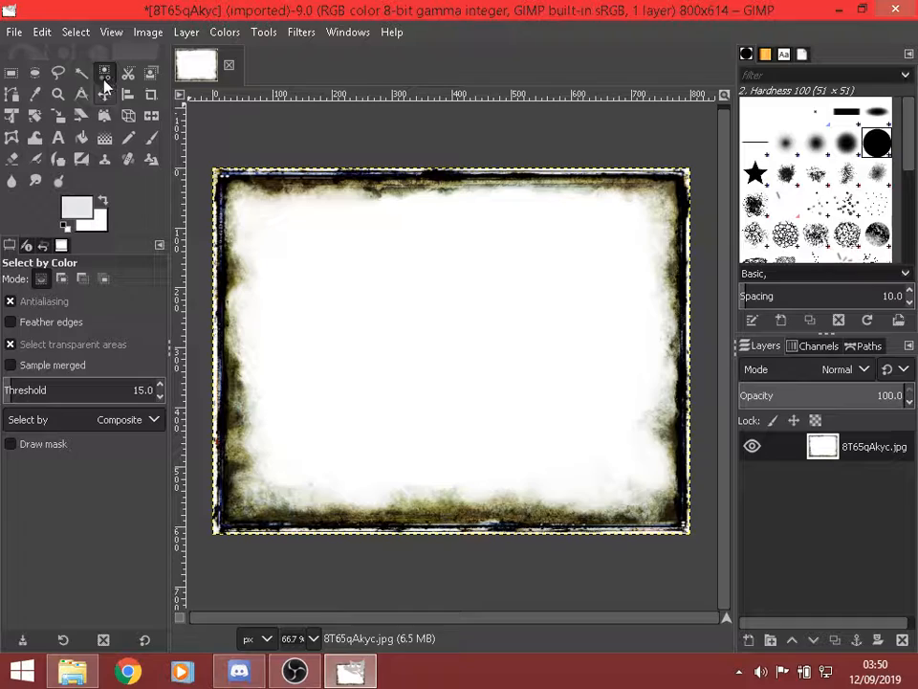
{"action": "left_click", "coordinate": [515, 293]}
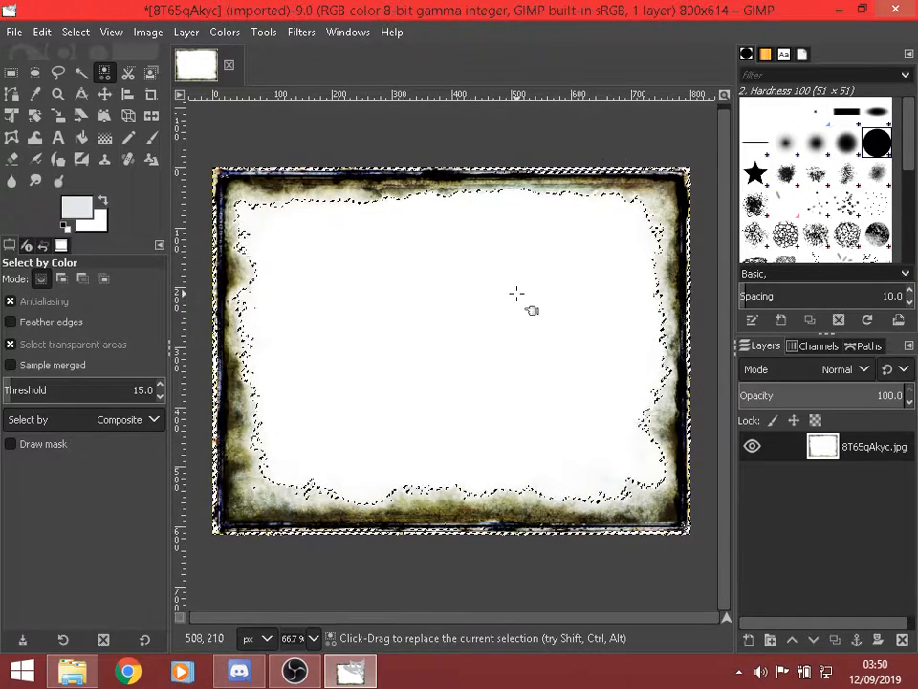
{"action": "key", "text": "Delete"}
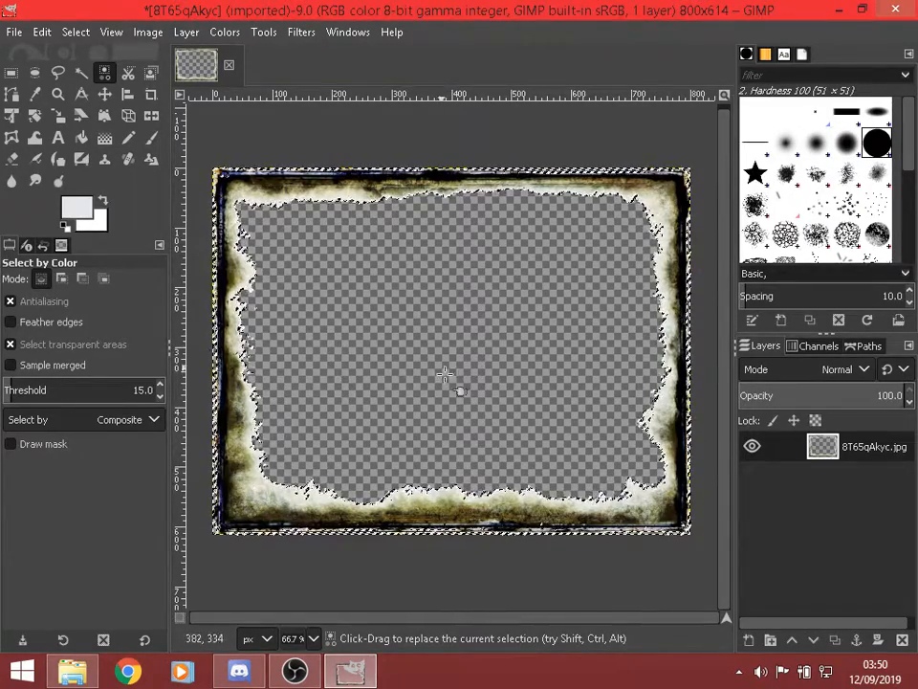
Try selecting the frame's dark border by color, undo that selection, and undo and restore the white-area deletion
{"action": "left_click", "coordinate": [229, 468]}
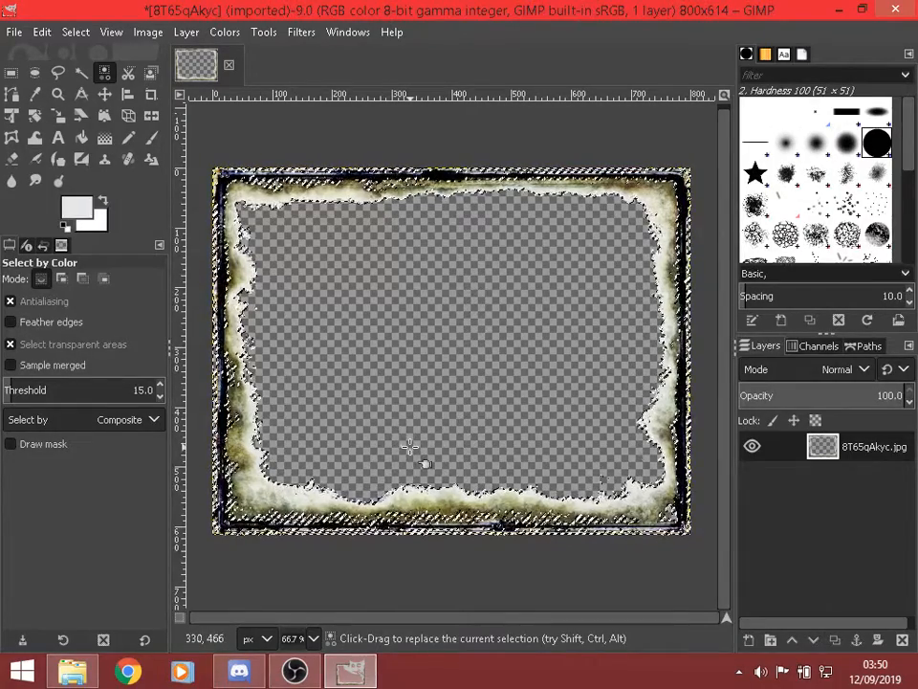
{"action": "key", "text": "ctrl"}
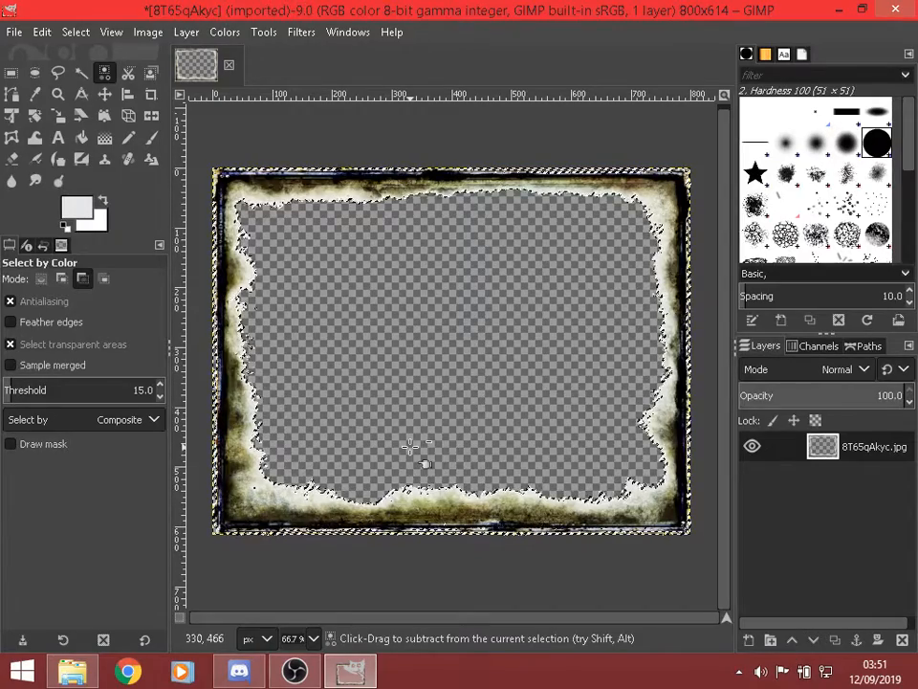
{"action": "key", "text": "ctrl+period"}
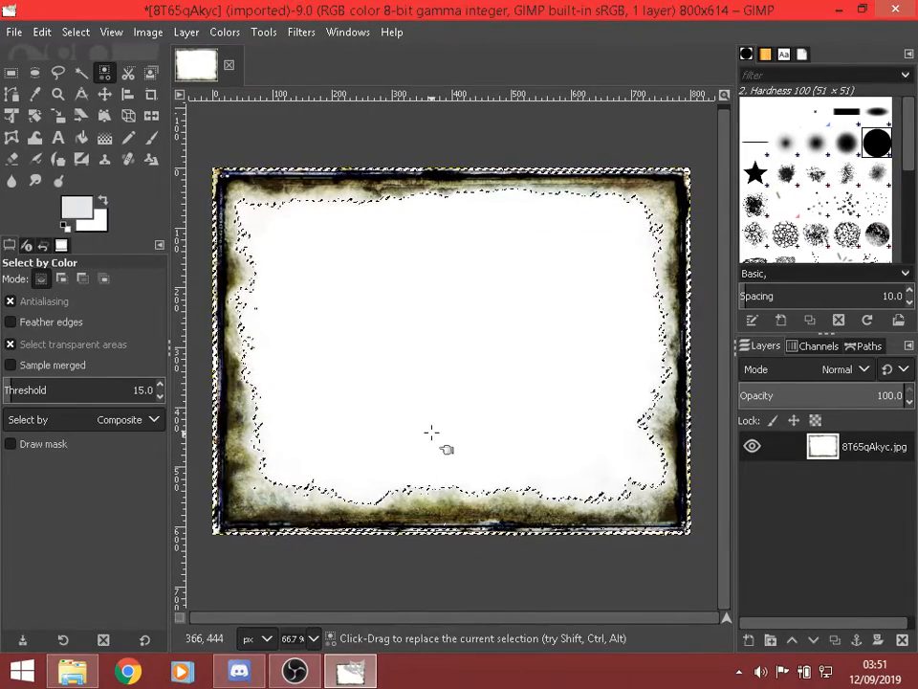
{"action": "key", "text": "ctrl+z"}
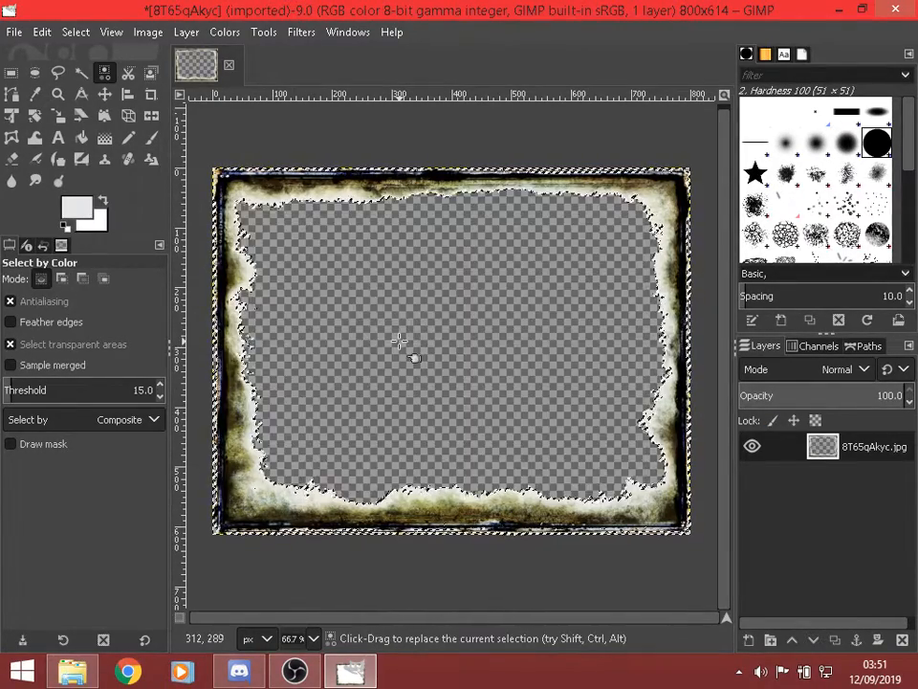
Export the transparent frame picture as frame.png into the obs streaming stuff folder with the PNG options as offered
{"action": "left_click", "coordinate": [14, 31]}
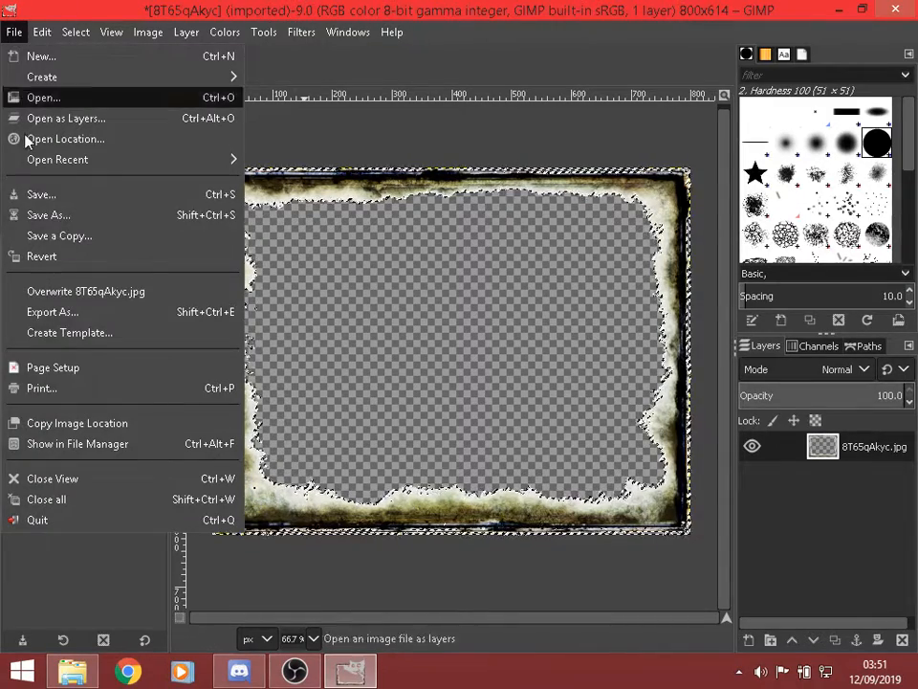
{"action": "left_click", "coordinate": [52, 307]}
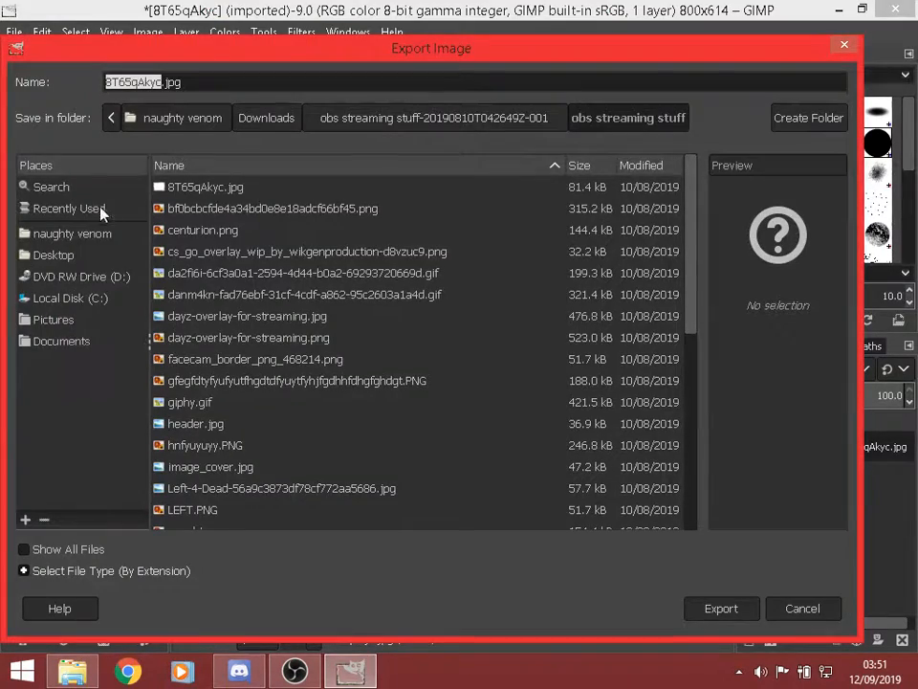
{"action": "left_click", "coordinate": [186, 84]}
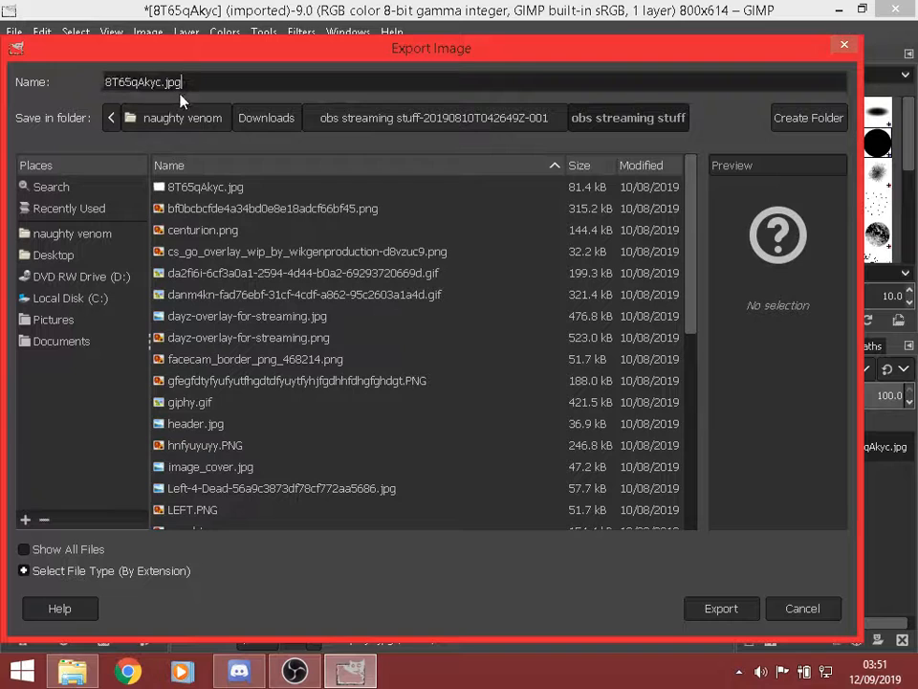
{"action": "key", "text": "BackSpace"}
{"action": "key", "text": "BackSpace"}
{"action": "key", "text": "BackSpace"}
{"action": "key", "text": "BackSpace"}
{"action": "key", "text": "BackSpace"}
{"action": "key", "text": "BackSpace"}
{"action": "key", "text": "BackSpace"}
{"action": "key", "text": "BackSpace"}
{"action": "key", "text": "BackSpace"}
{"action": "key", "text": "BackSpace"}
{"action": "key", "text": "BackSpace"}
{"action": "key", "text": "BackSpace"}
{"action": "key", "text": "BackSpace"}
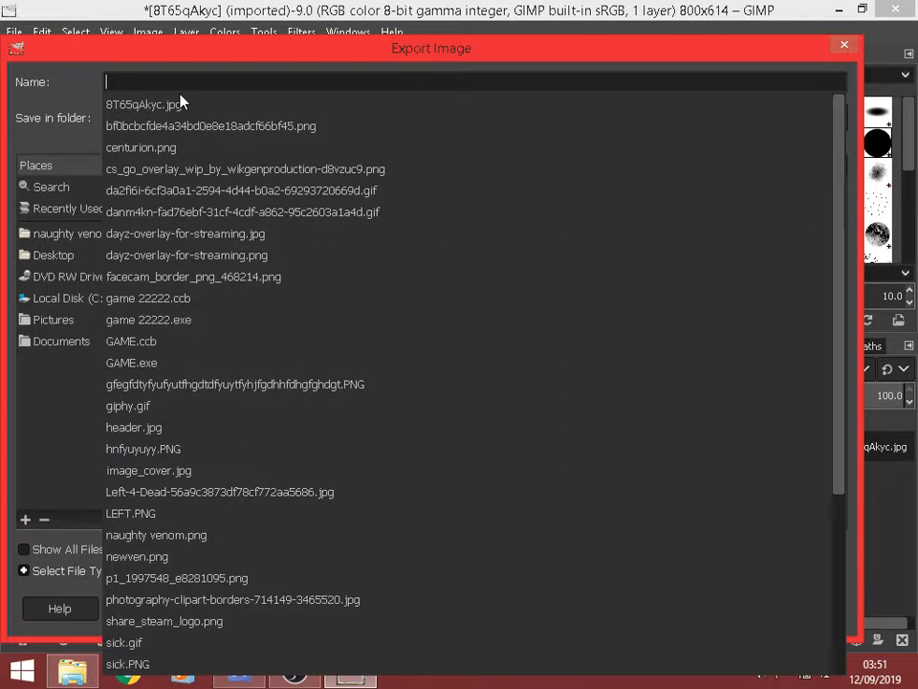
{"action": "type", "text": "f"}
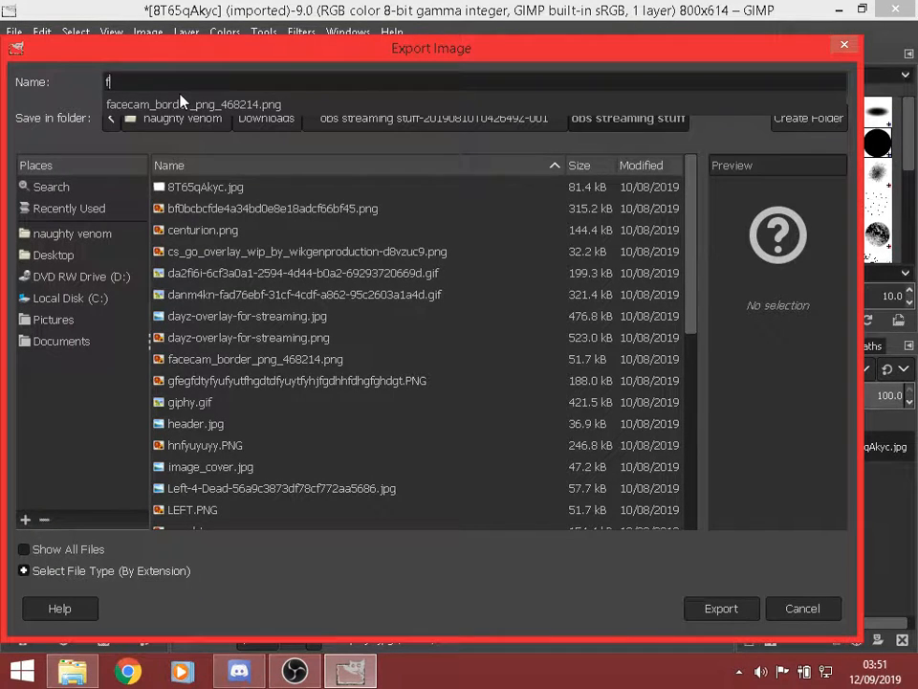
{"action": "type", "text": "ram"}
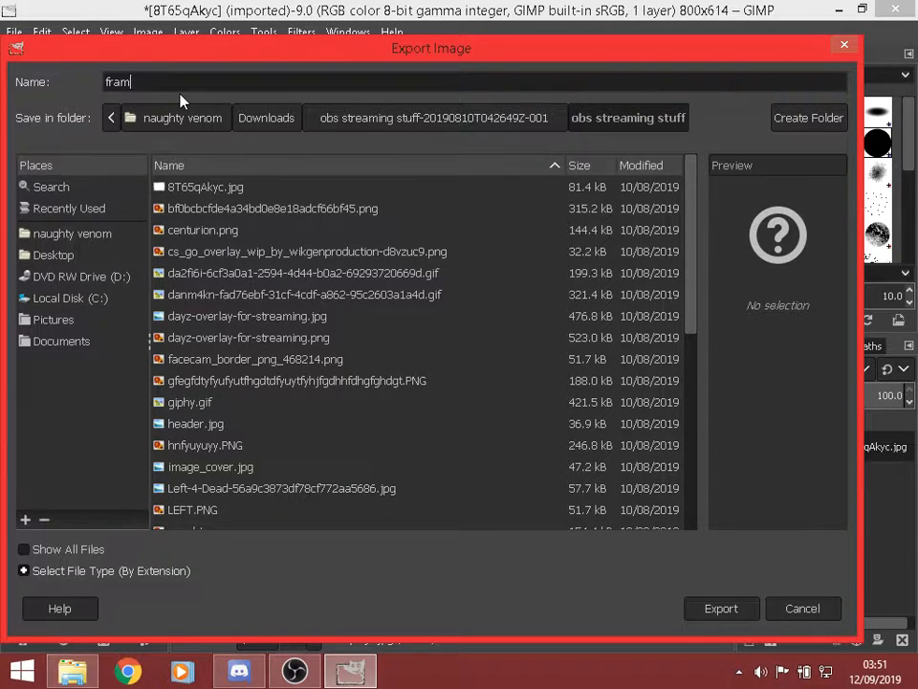
{"action": "type", "text": "e.png"}
{"action": "left_click", "coordinate": [720, 609]}
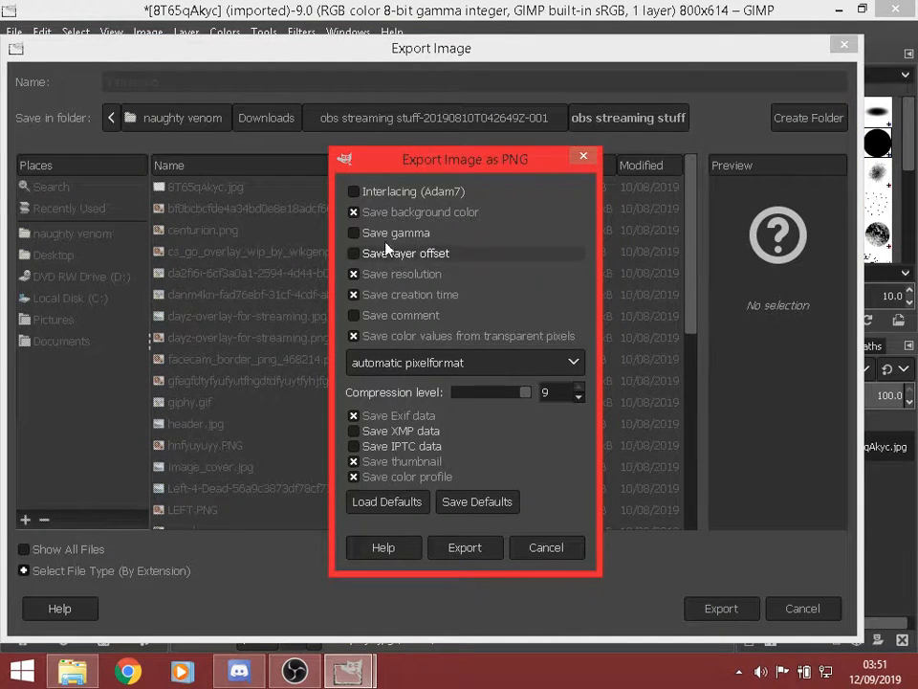
{"action": "left_click", "coordinate": [468, 547]}
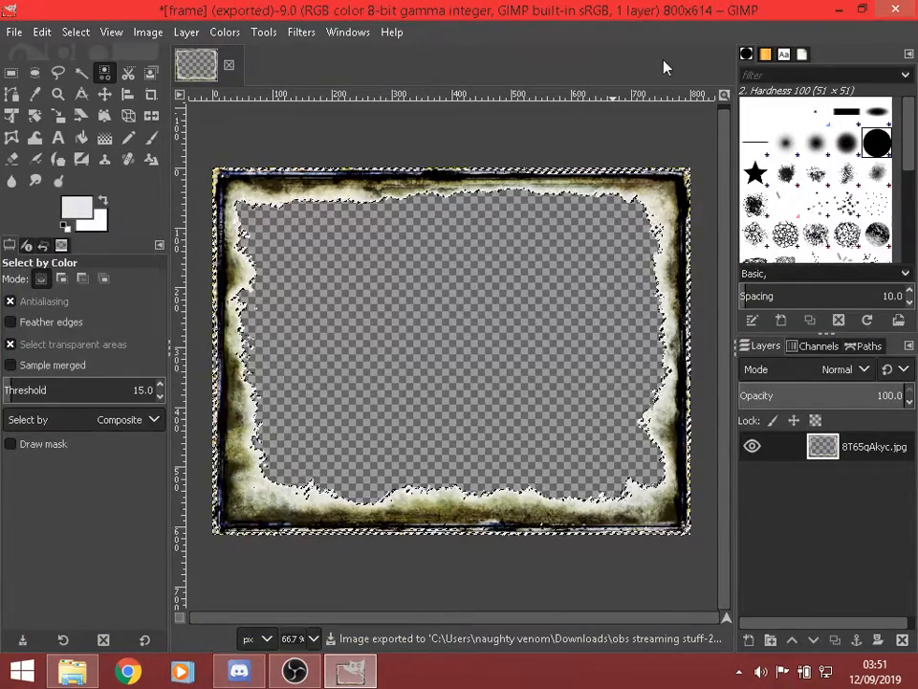
Close the exported frame image, discarding its unsaved changes, and minimize GIMP
{"action": "left_click", "coordinate": [230, 65]}
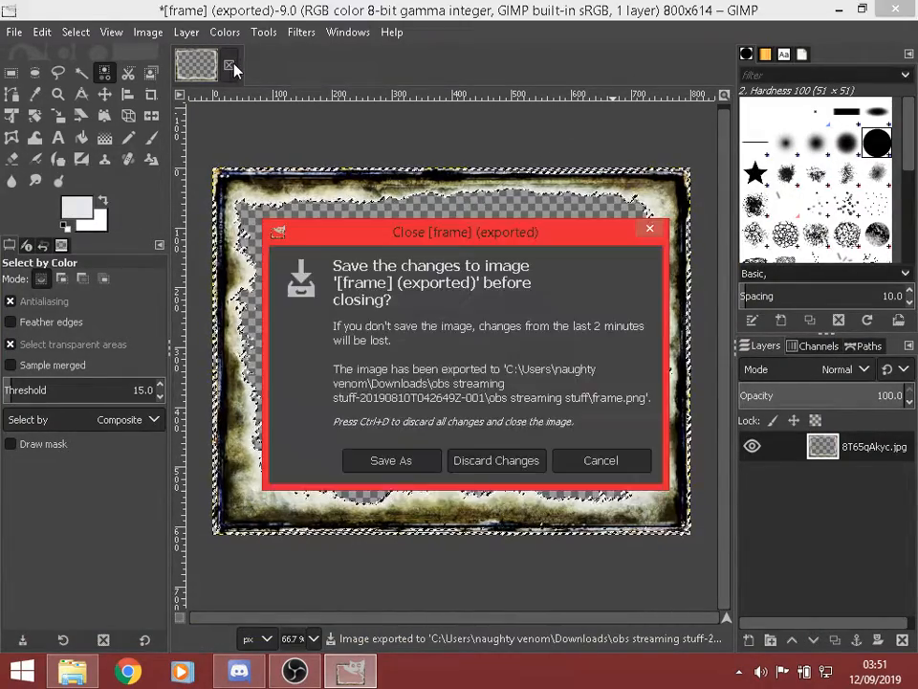
{"action": "left_click", "coordinate": [528, 459]}
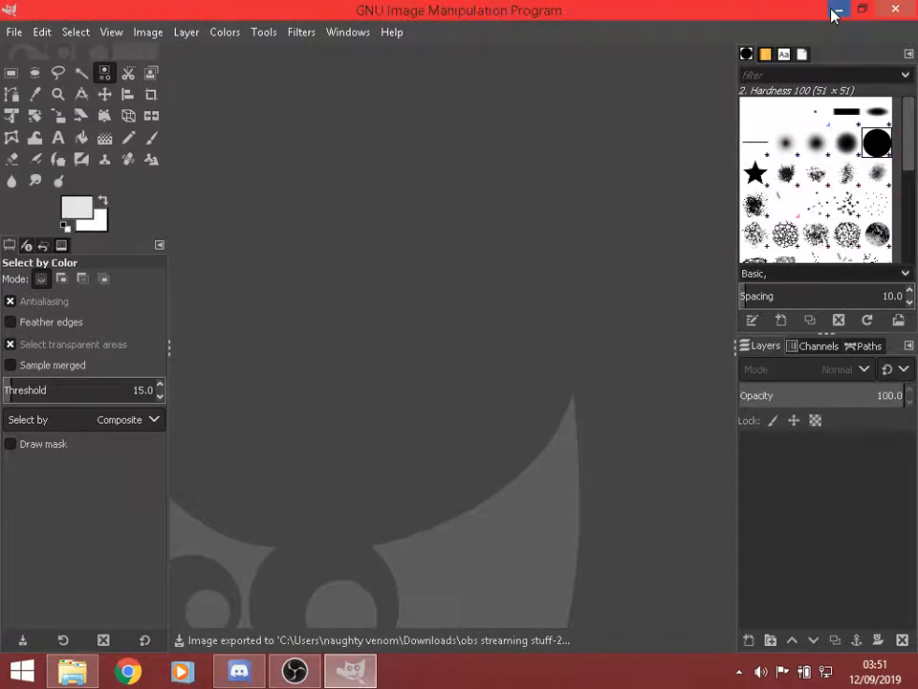
{"action": "left_click", "coordinate": [836, 10]}
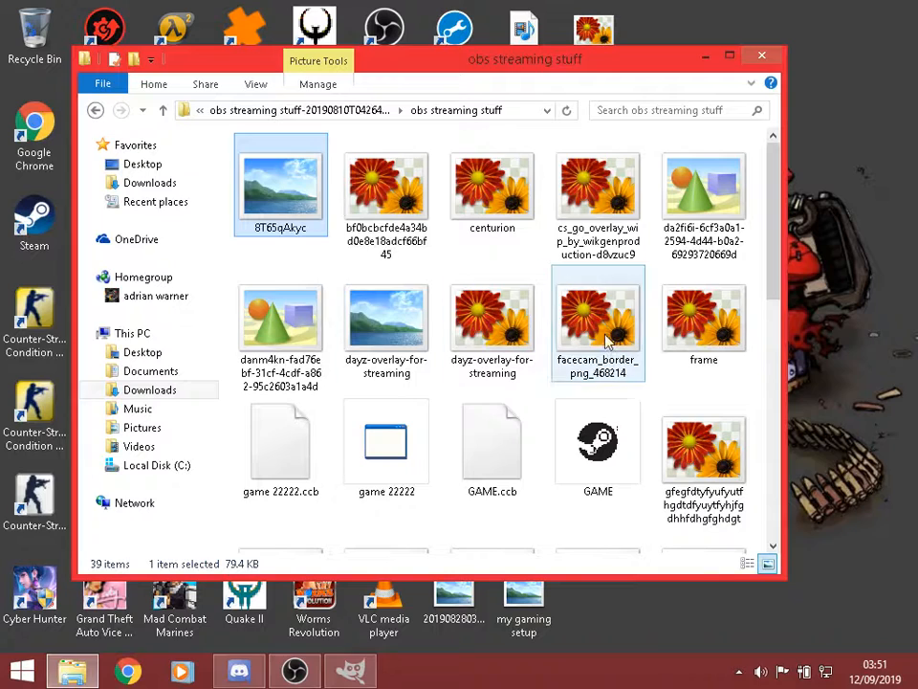
Switch to OBS, add frame.png from the folder as a source in Scene 2, and move it towards the middle of the canvas
{"action": "left_click", "coordinate": [704, 317]}
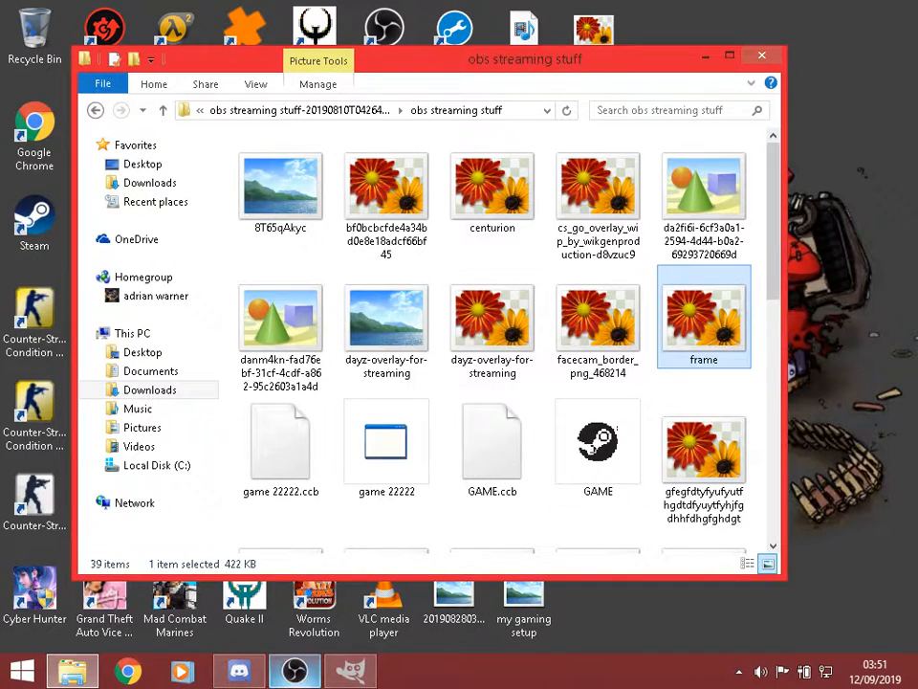
{"action": "left_click", "coordinate": [295, 670]}
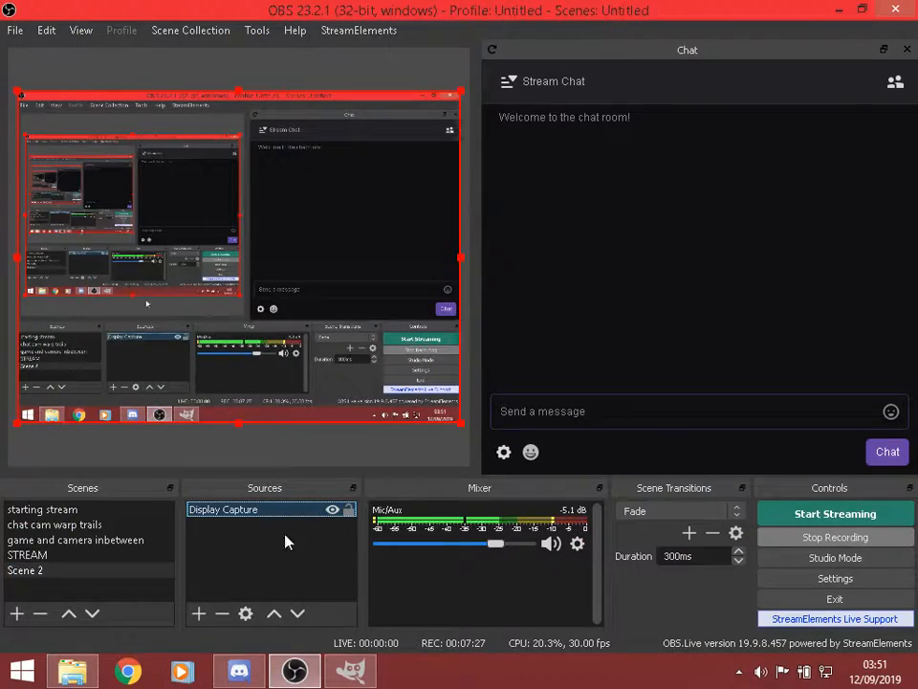
{"action": "key", "text": "alt+Tab"}
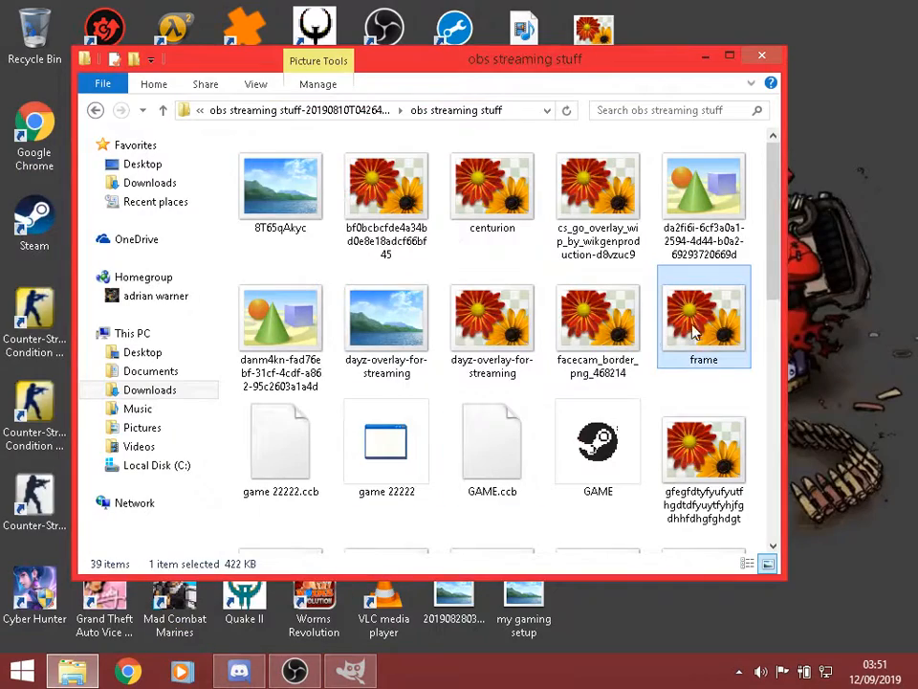
{"action": "left_click_drag", "start_coordinate": [696, 317], "coordinate": [317, 361]}
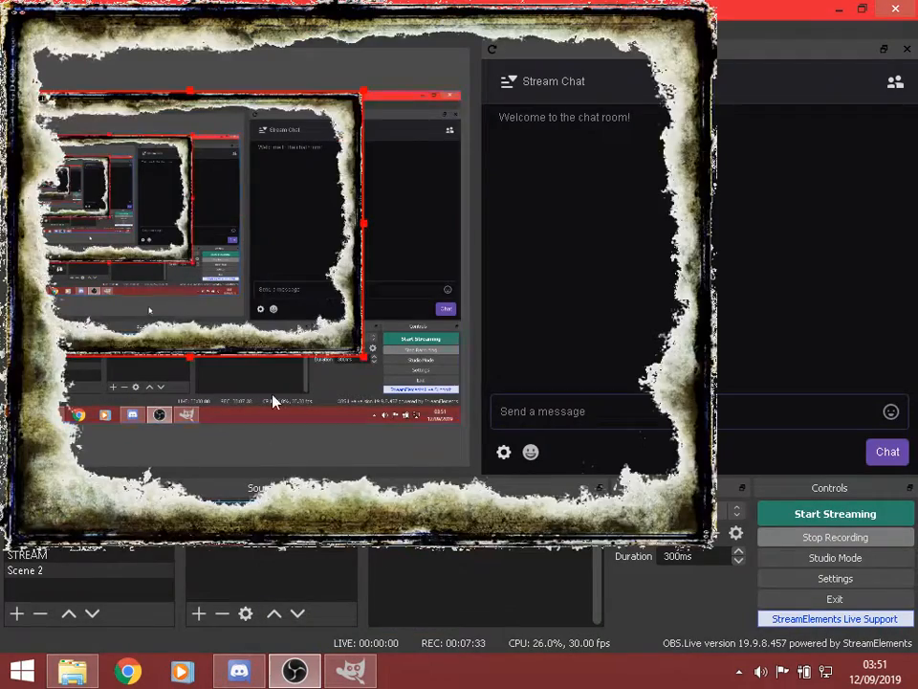
{"action": "left_click_drag", "start_coordinate": [227, 222], "coordinate": [271, 264]}
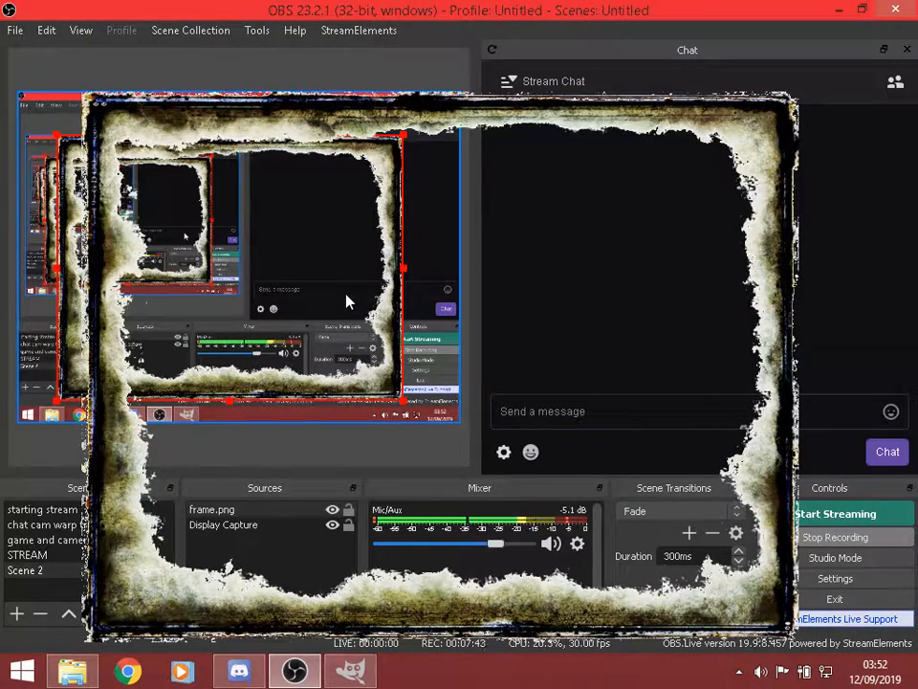
Remove the frame.png source from Scene 2
{"action": "key", "text": "Delete"}
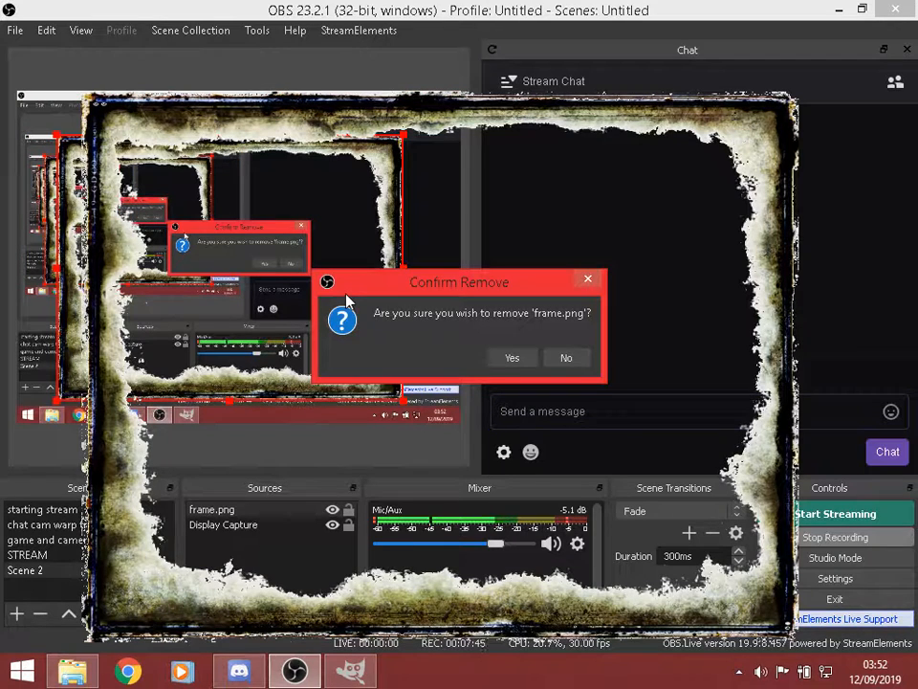
{"action": "left_click", "coordinate": [509, 358]}
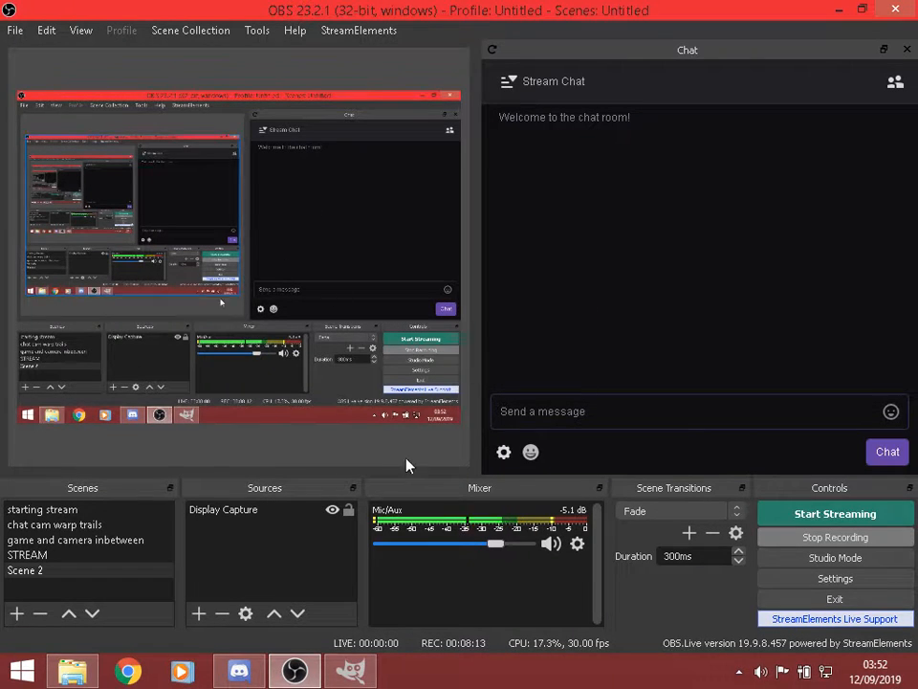
Switch to GIMP and look through the size templates for a new image, closing the dialog without creating one
{"action": "left_click", "coordinate": [335, 679]}
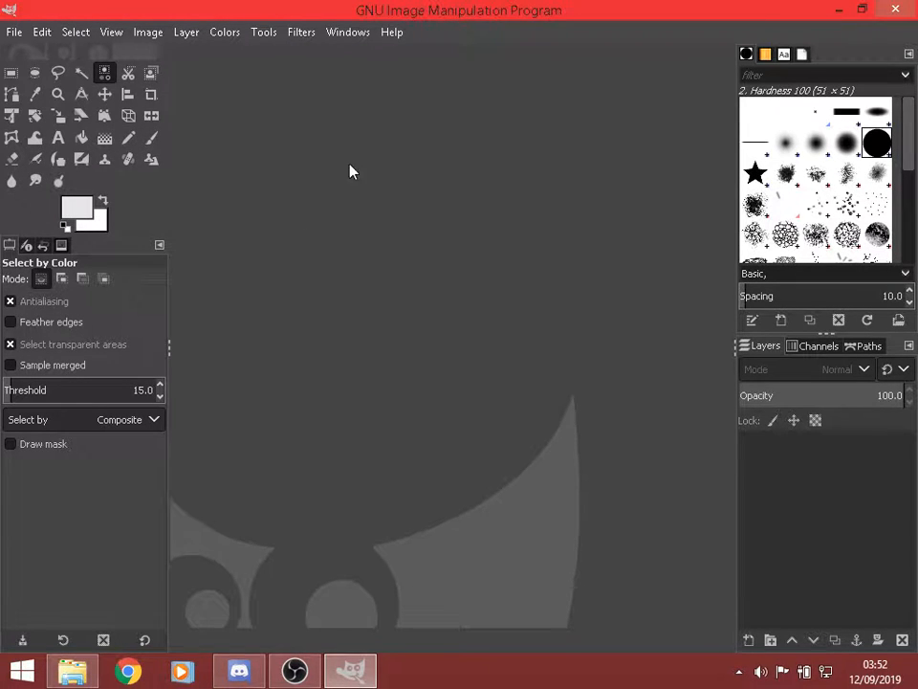
{"action": "mouse_move", "coordinate": [69, 678]}
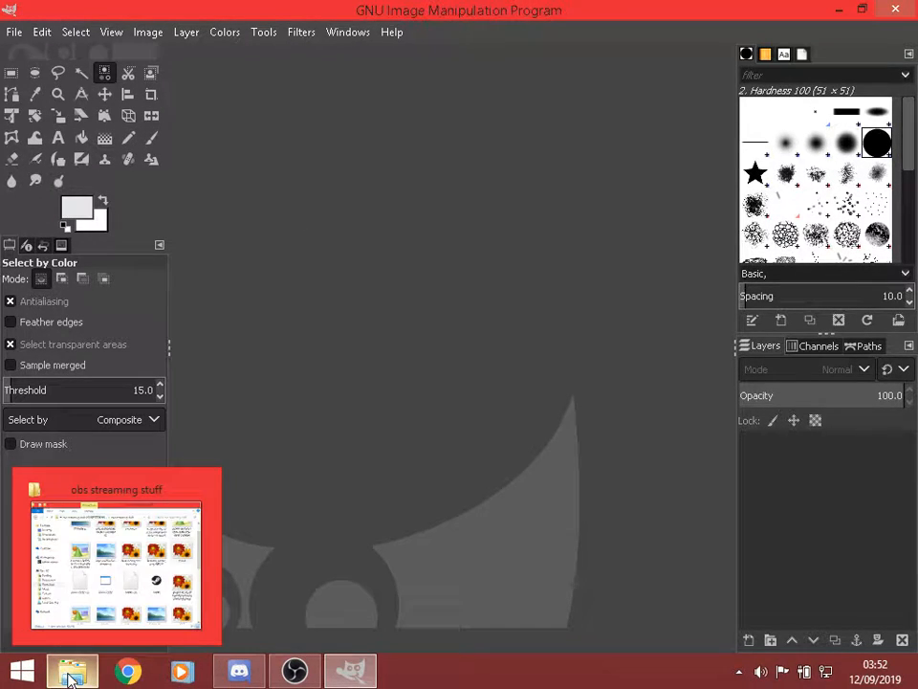
{"action": "left_click", "coordinate": [8, 35]}
{"action": "left_click", "coordinate": [31, 56]}
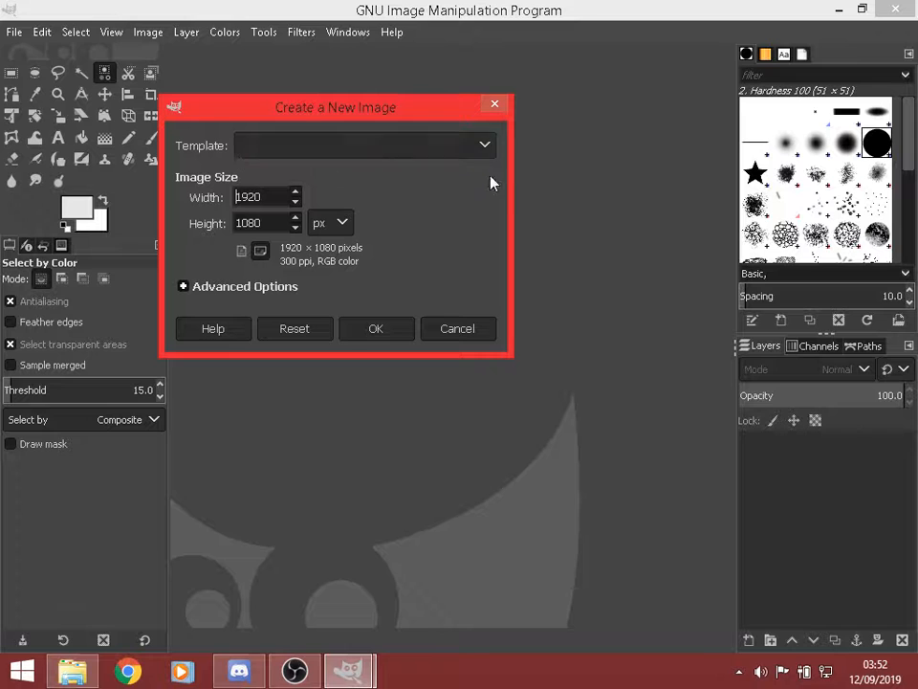
{"action": "left_click", "coordinate": [461, 151]}
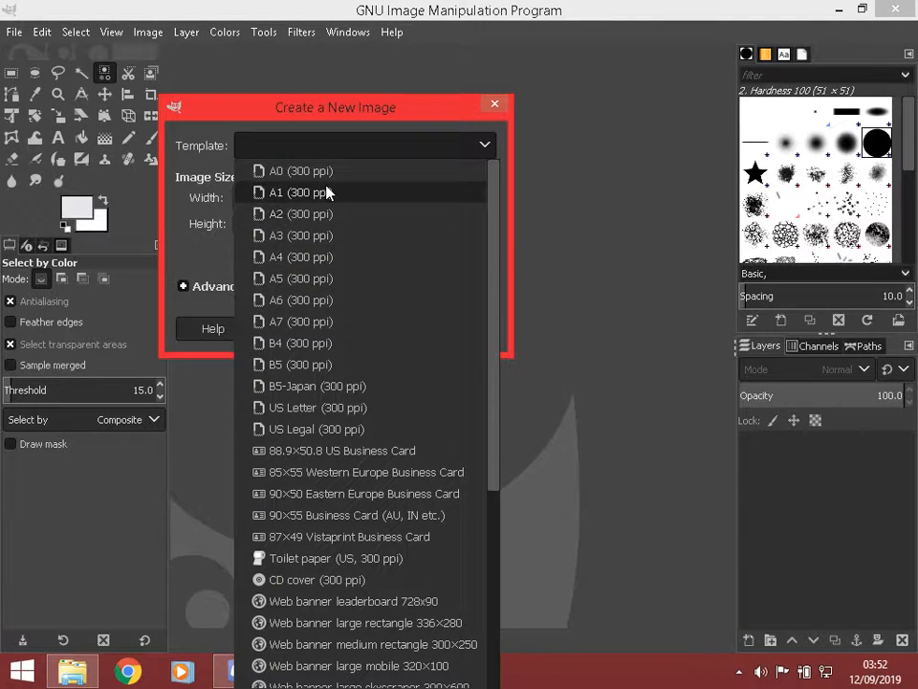
{"action": "scroll", "coordinate": [369, 536], "scroll_direction": "down", "scroll_amount": 5}
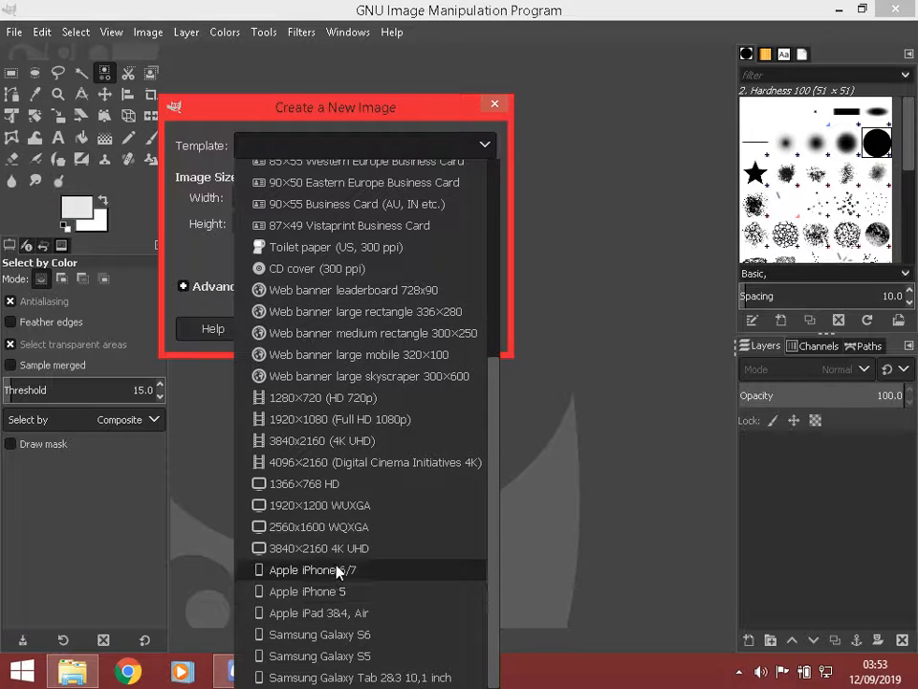
{"action": "scroll", "coordinate": [370, 650], "scroll_direction": "up", "scroll_amount": 5}
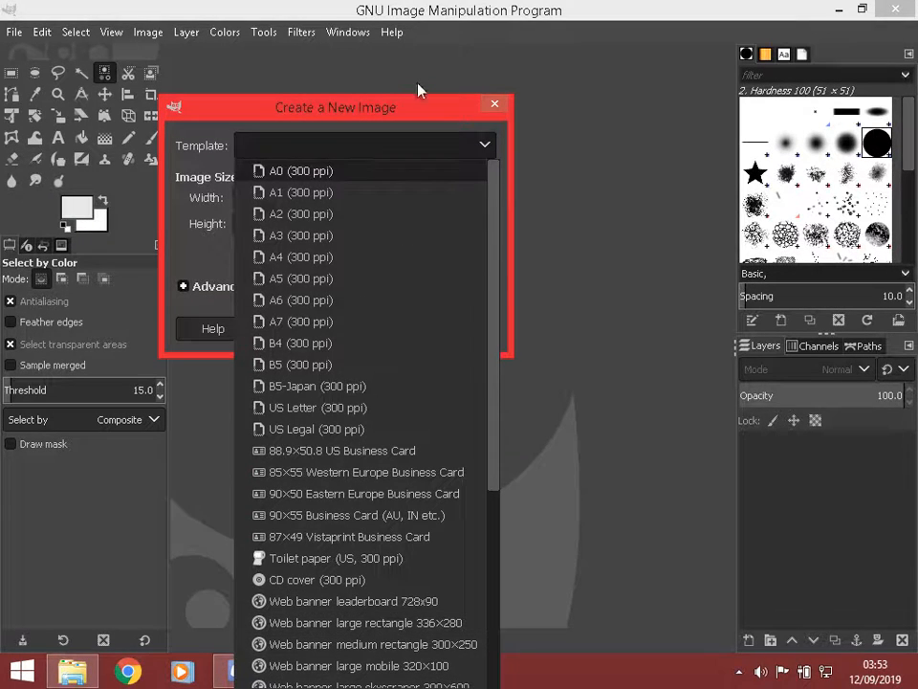
{"action": "left_click", "coordinate": [425, 110]}
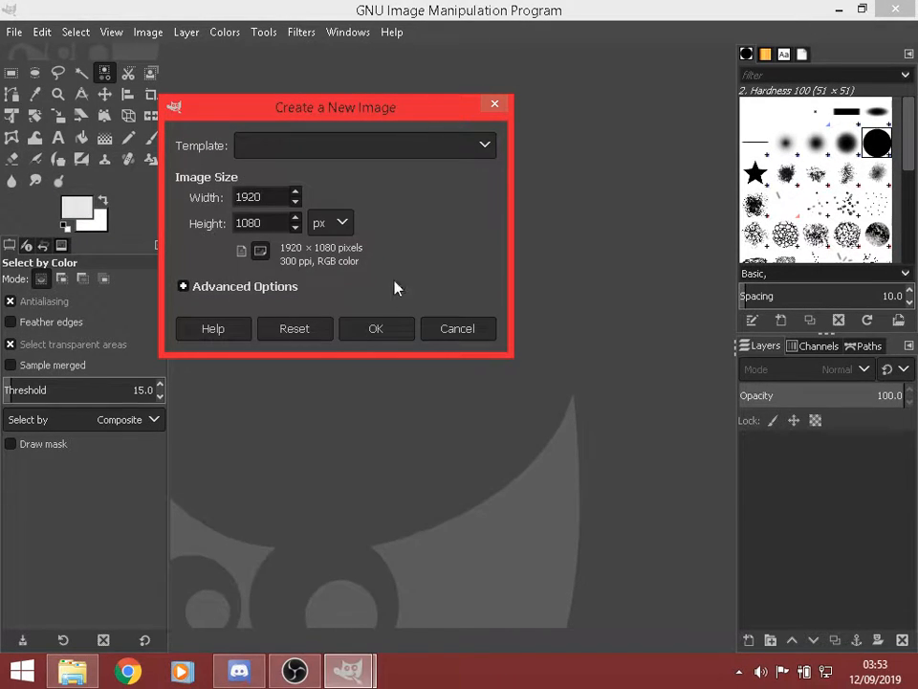
{"action": "left_click", "coordinate": [456, 331]}
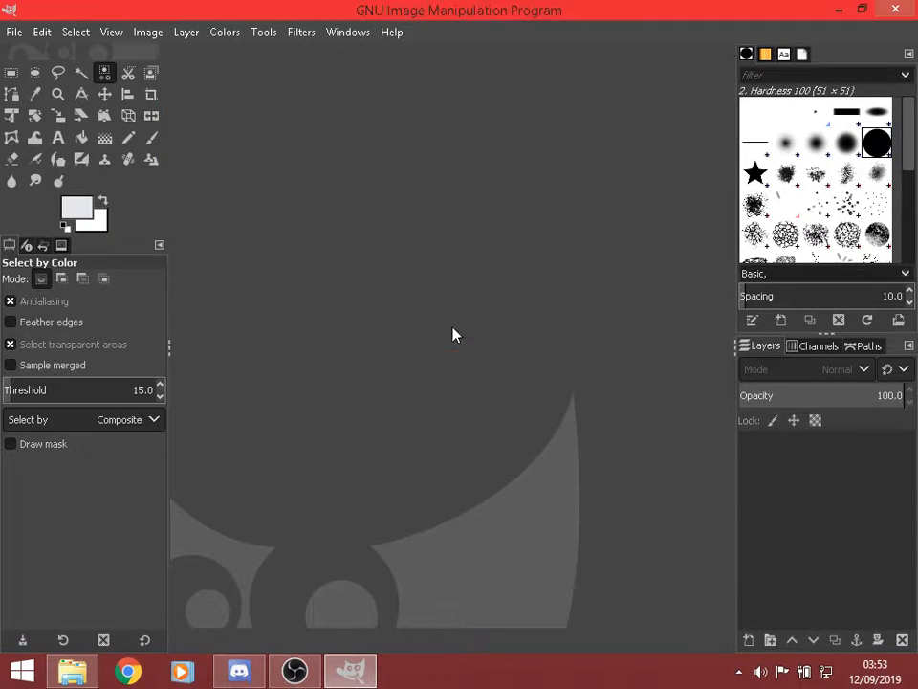
Open the naughty venom logo from the obs streaming stuff folder in GIMP to view it, and close it again
{"action": "left_click", "coordinate": [64, 678]}
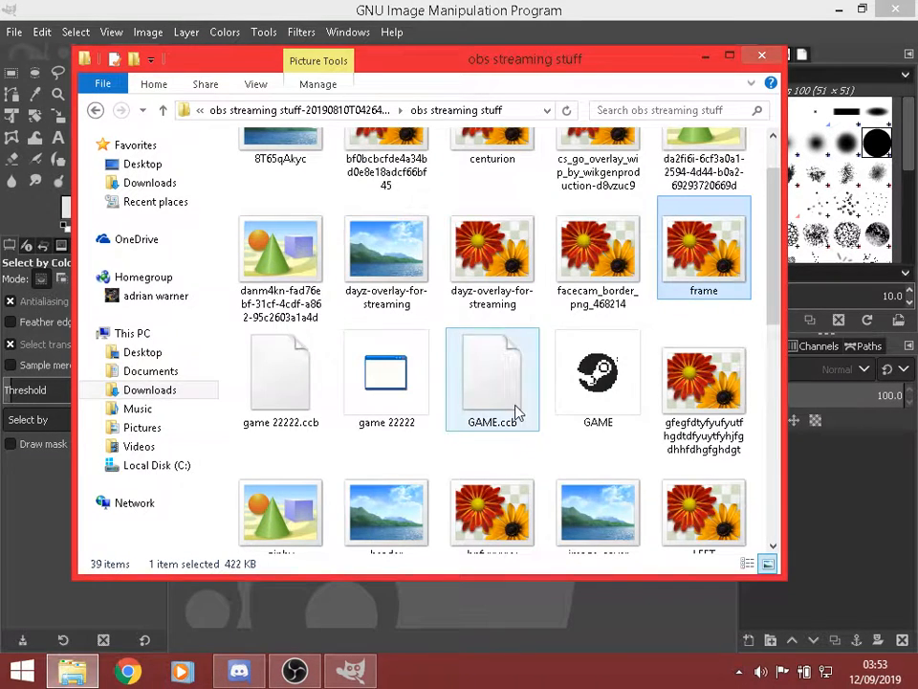
{"action": "scroll", "coordinate": [517, 410], "scroll_direction": "down", "scroll_amount": 1}
{"action": "scroll", "coordinate": [516, 407], "scroll_direction": "down", "scroll_amount": 2}
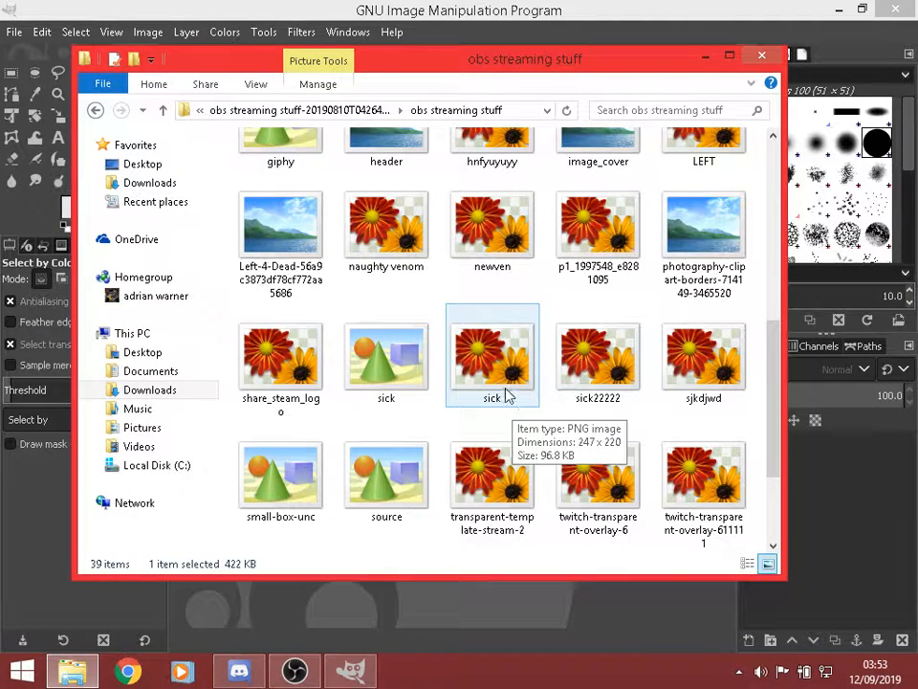
{"action": "left_click", "coordinate": [480, 229]}
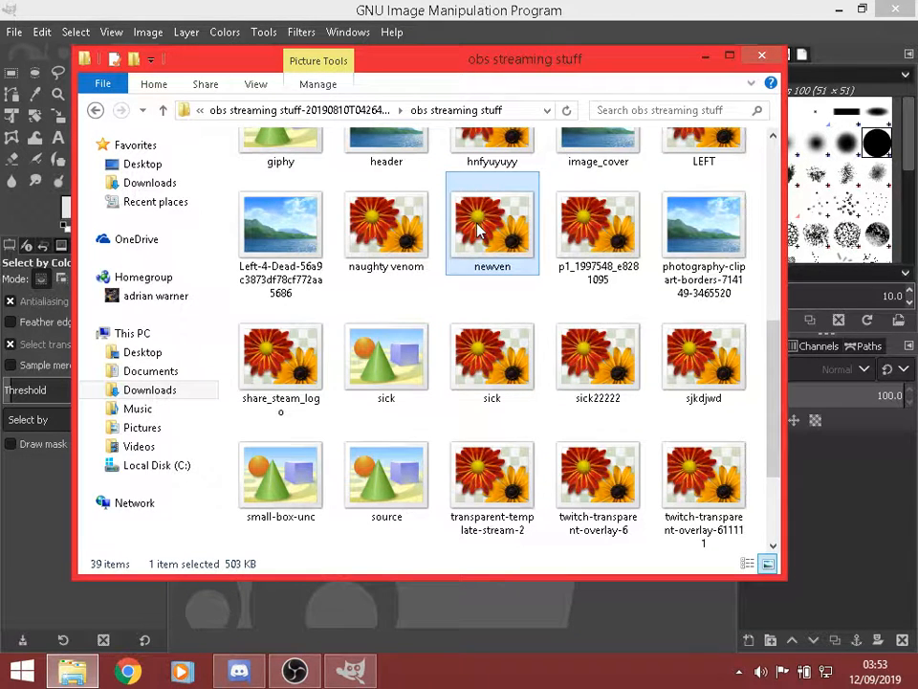
{"action": "left_click_drag", "start_coordinate": [408, 238], "coordinate": [528, 549]}
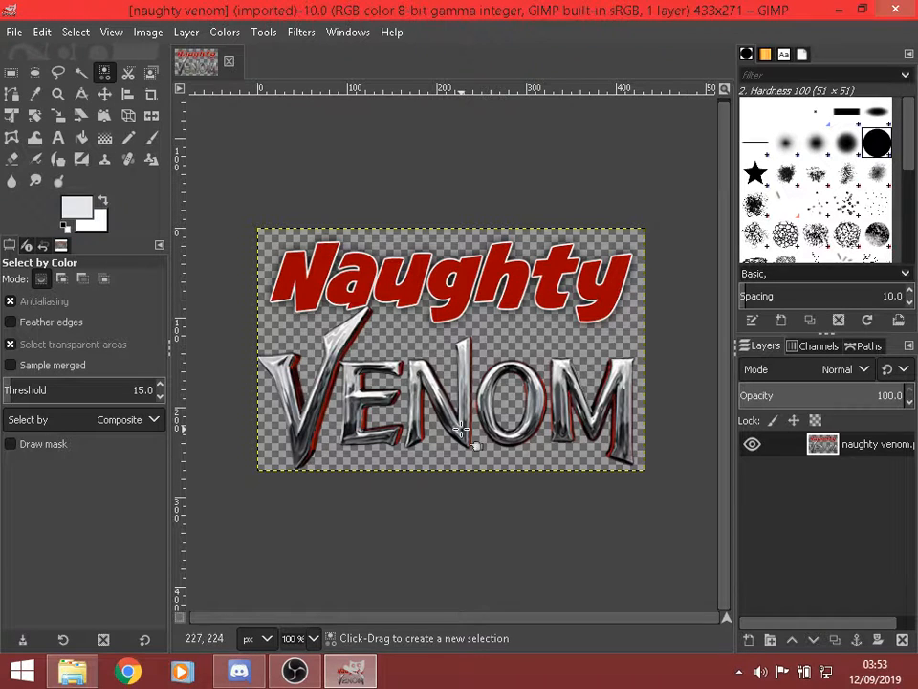
{"action": "left_click", "coordinate": [229, 62]}
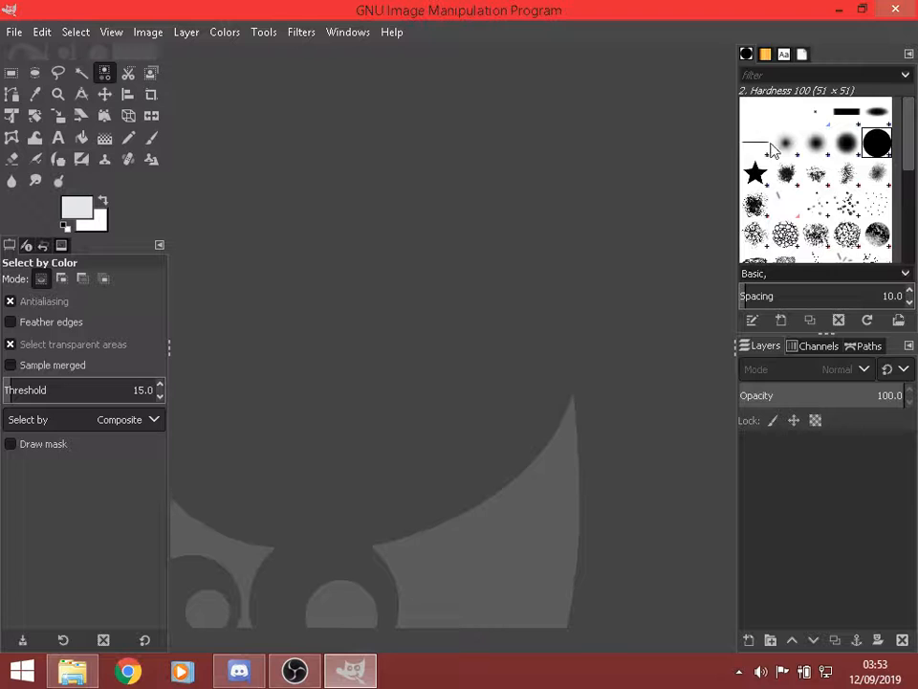
Open the 8T65qAkyc picture from the obs streaming stuff folder in GIMP
{"action": "left_click", "coordinate": [76, 673]}
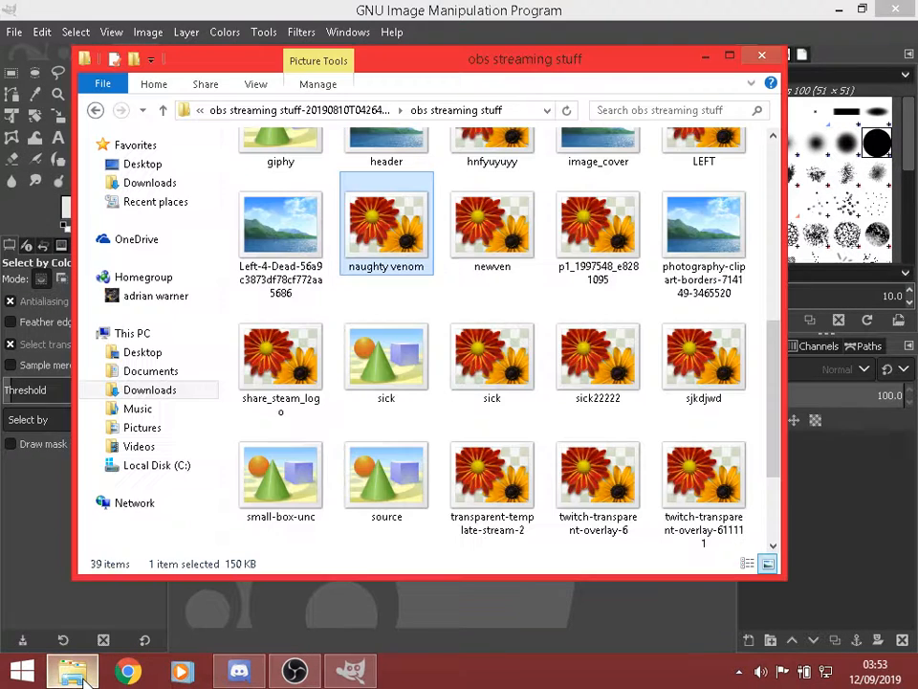
{"action": "scroll", "coordinate": [522, 475], "scroll_direction": "down", "scroll_amount": 2}
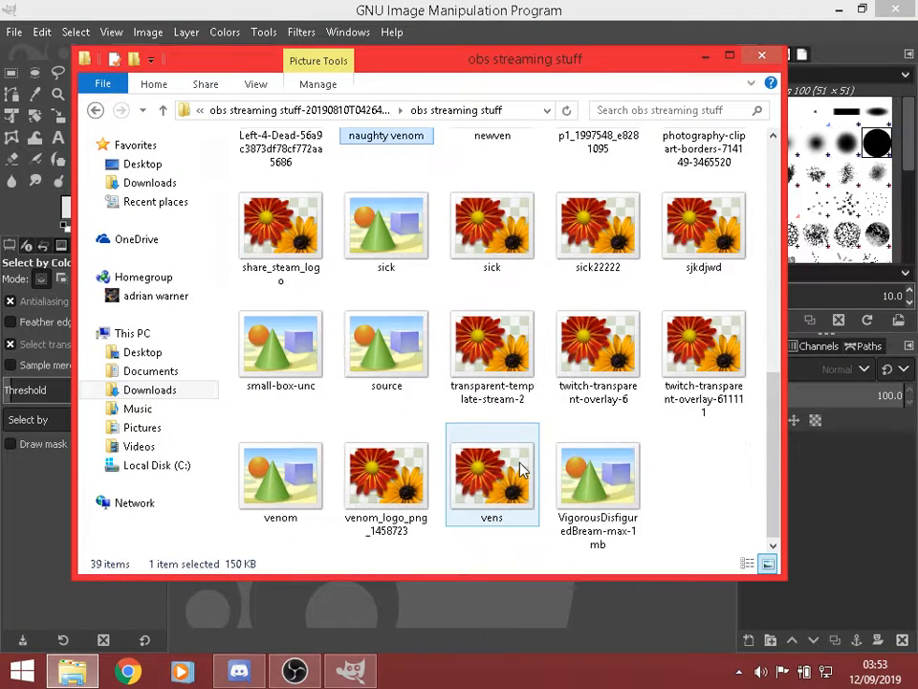
{"action": "scroll", "coordinate": [522, 469], "scroll_direction": "up", "scroll_amount": 5}
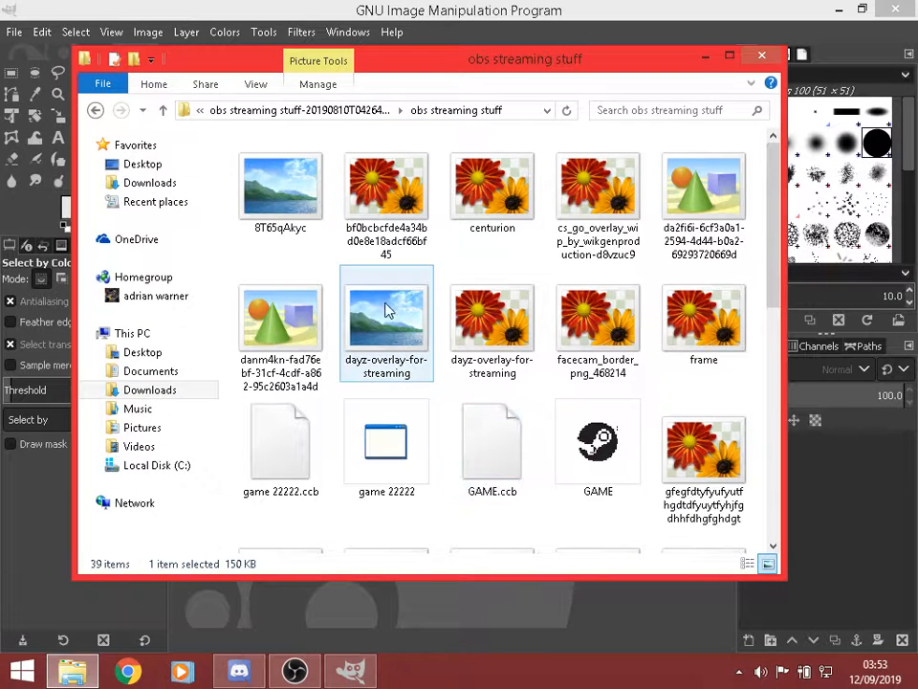
{"action": "left_click_drag", "start_coordinate": [296, 211], "coordinate": [481, 636]}
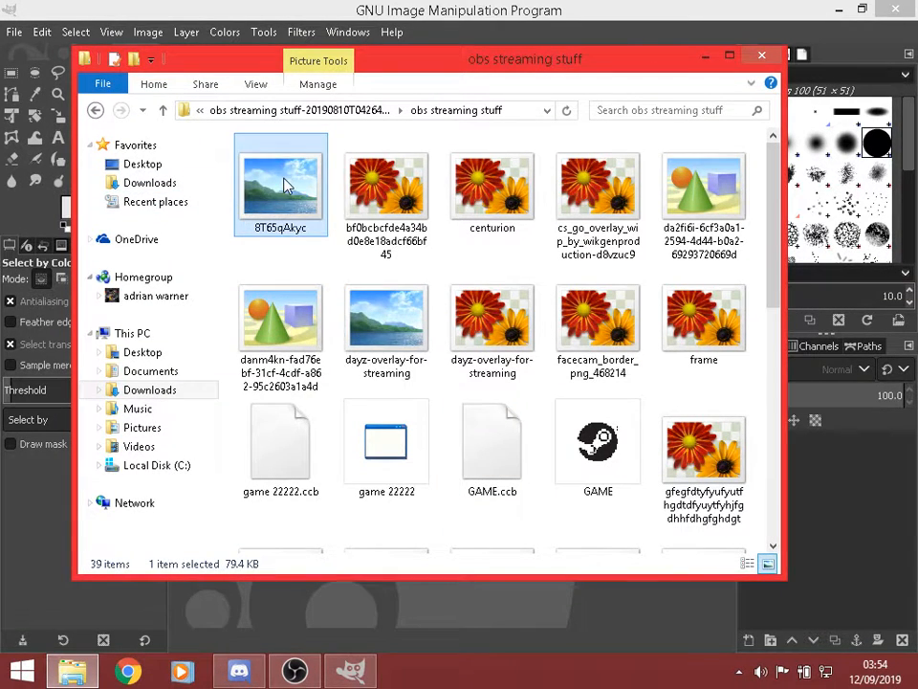
{"action": "left_click_drag", "start_coordinate": [279, 187], "coordinate": [423, 597]}
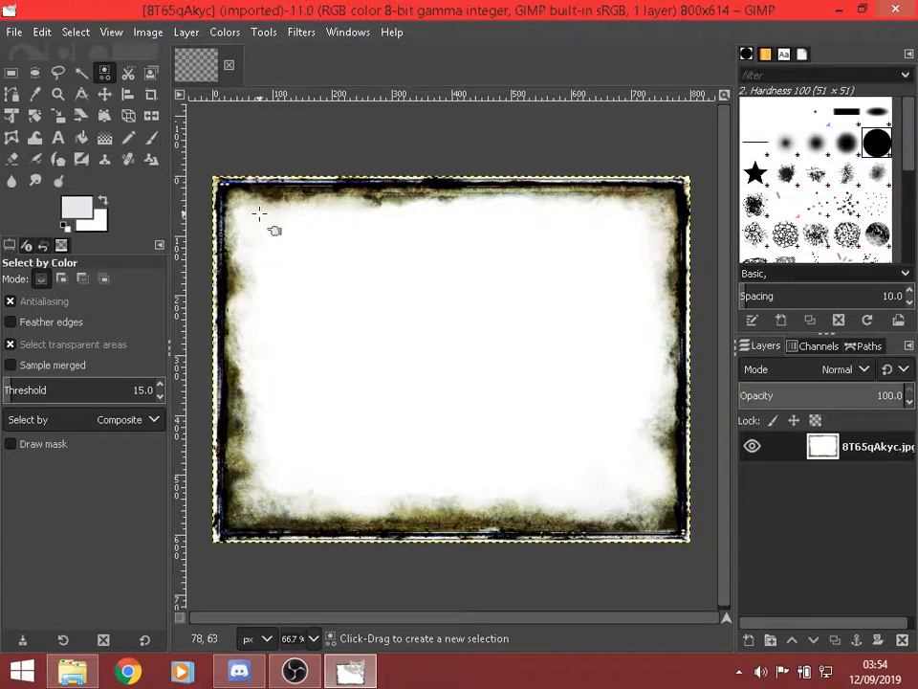
Add an alpha channel to the 8T65qAkyc.jpg layer
{"action": "left_click", "coordinate": [185, 32]}
{"action": "mouse_move", "coordinate": [335, 260]}
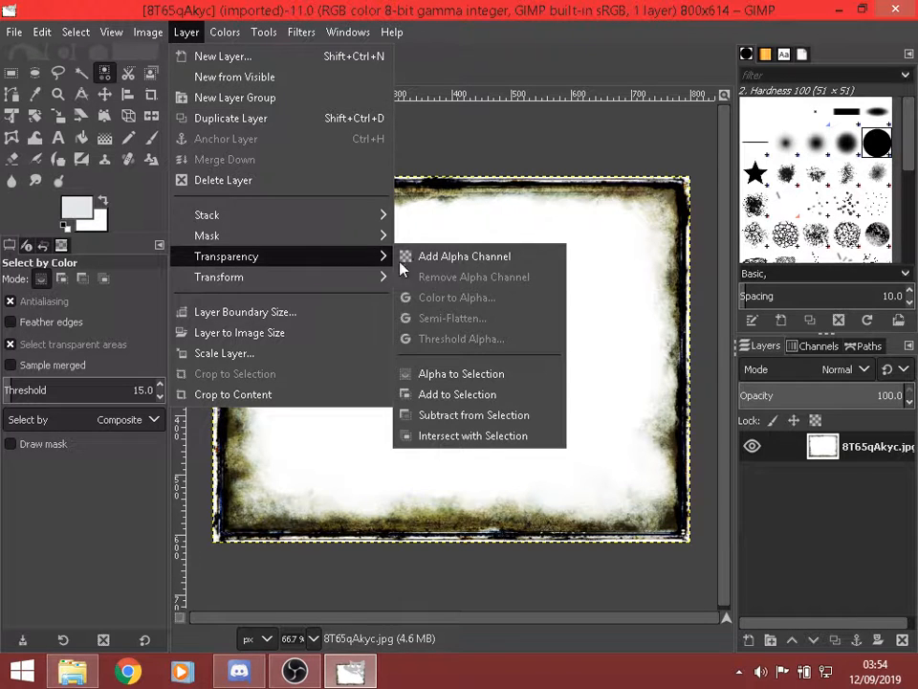
{"action": "left_click", "coordinate": [421, 258]}
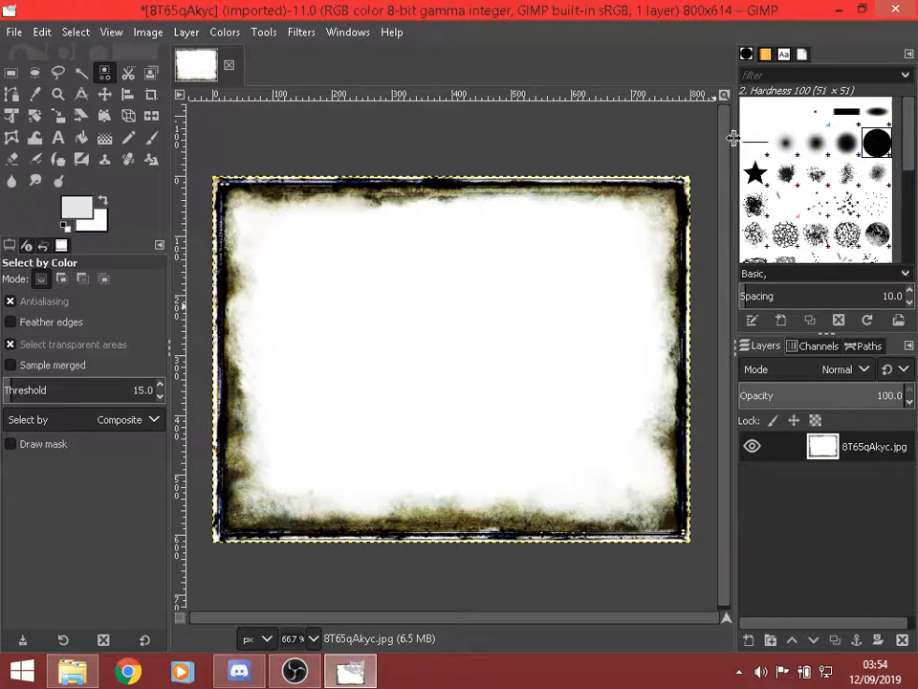
Choose the Eraser with the 2. Star brush and set its size to 271
{"action": "left_click", "coordinate": [754, 173]}
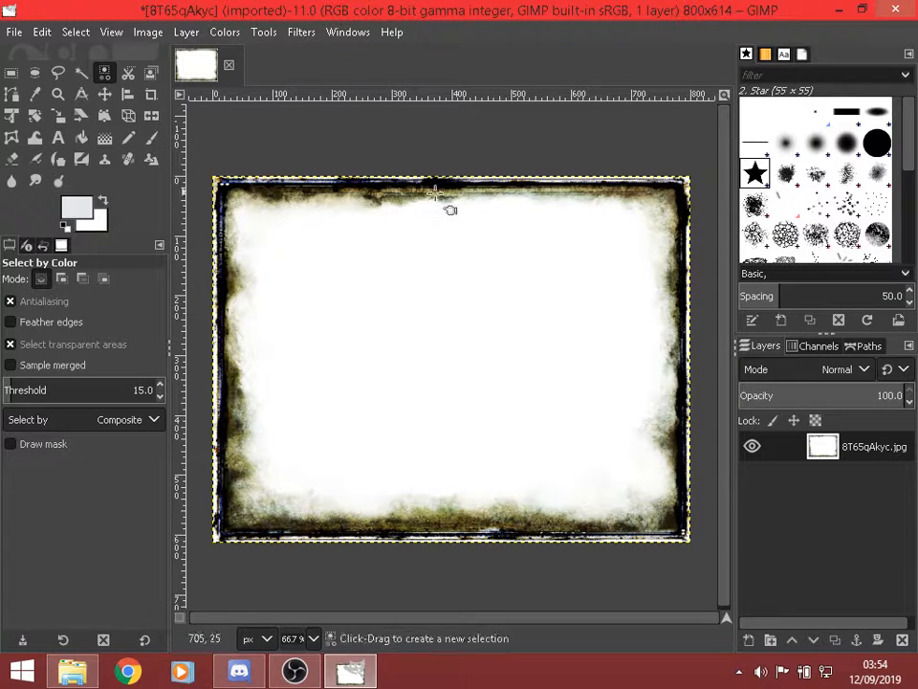
{"action": "left_click", "coordinate": [12, 159]}
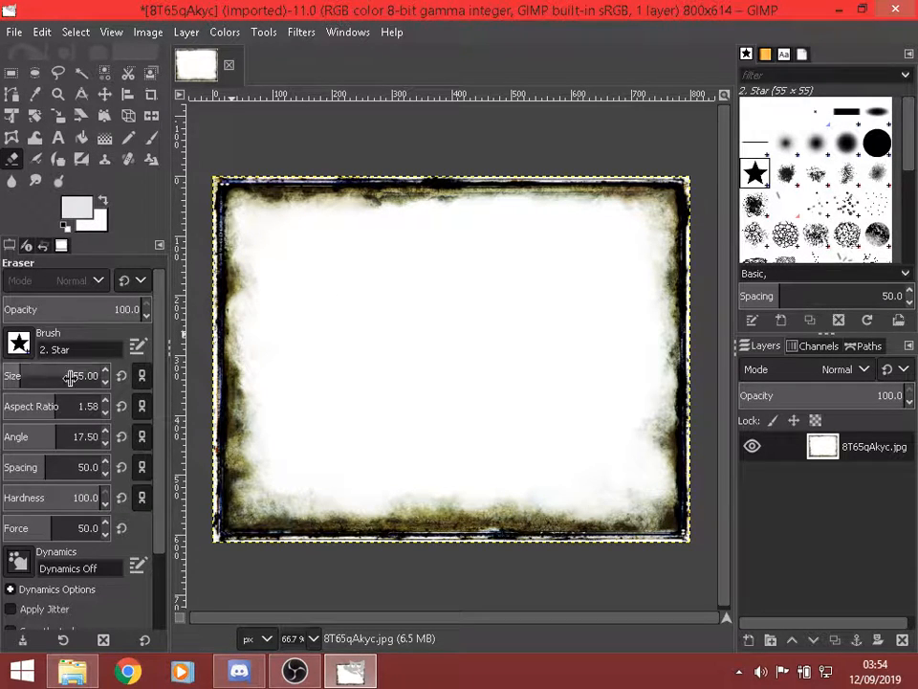
{"action": "left_click", "coordinate": [107, 372]}
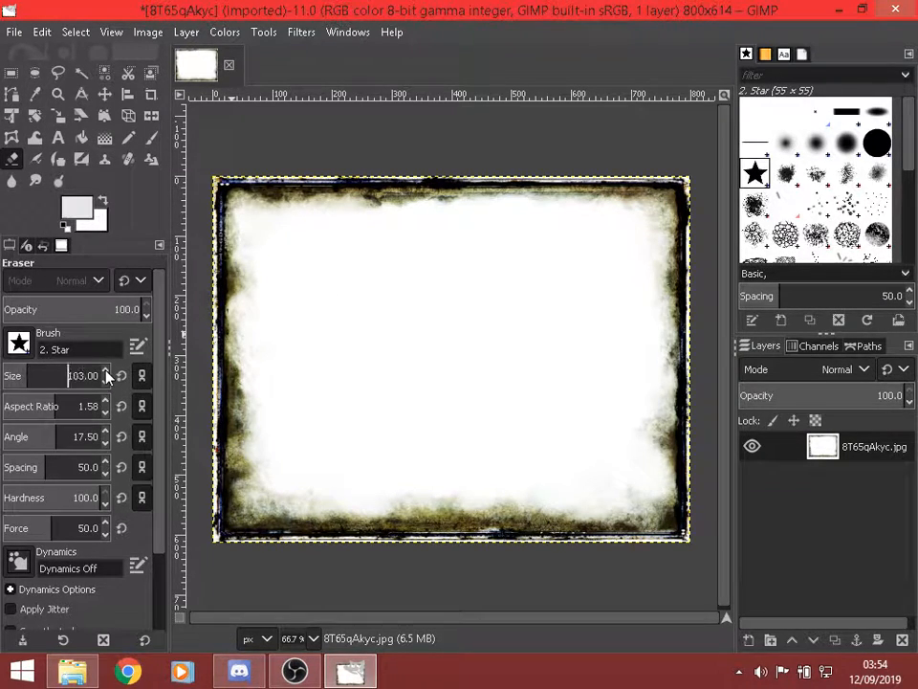
{"action": "left_click_drag", "start_coordinate": [106, 374], "coordinate": [107, 375]}
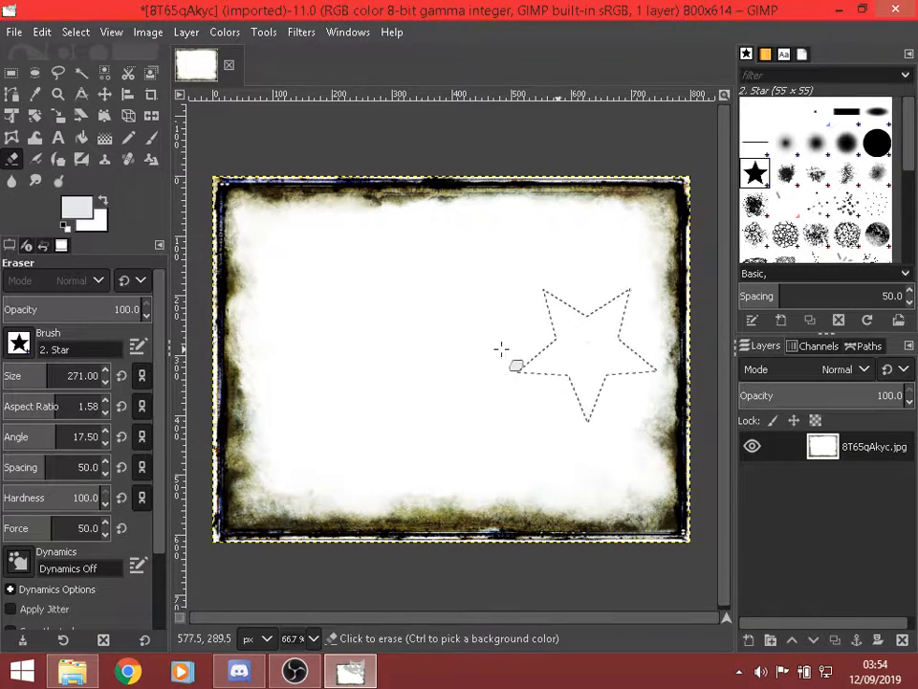
Try erasing six star shapes from the white centre of the frame picture and sweeping the eraser across the rest
{"action": "left_click", "coordinate": [403, 352]}
{"action": "left_click", "coordinate": [530, 333]}
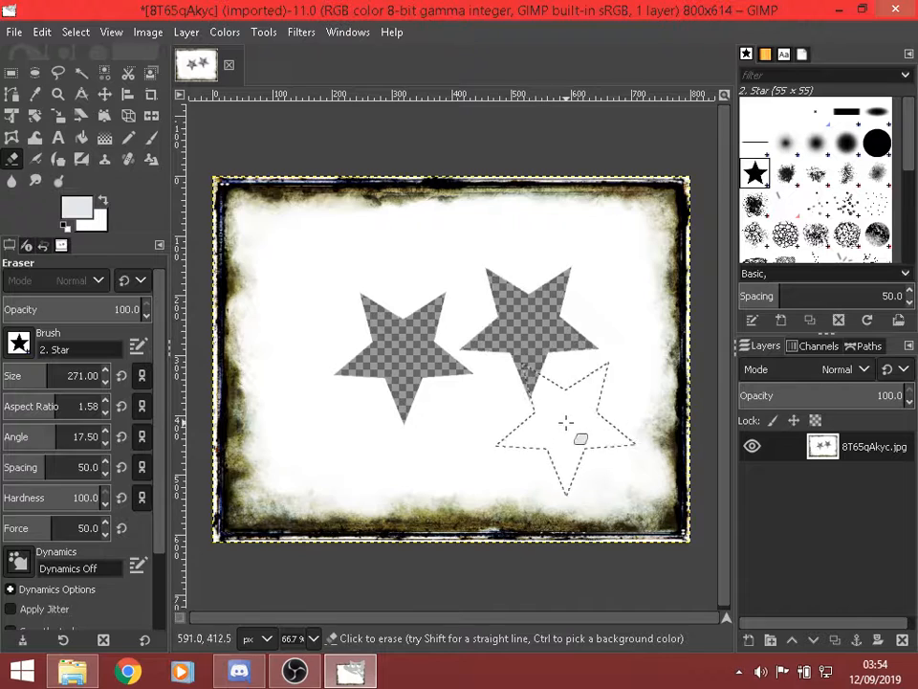
{"action": "left_click", "coordinate": [566, 420]}
{"action": "left_click", "coordinate": [397, 433]}
{"action": "left_click", "coordinate": [304, 304]}
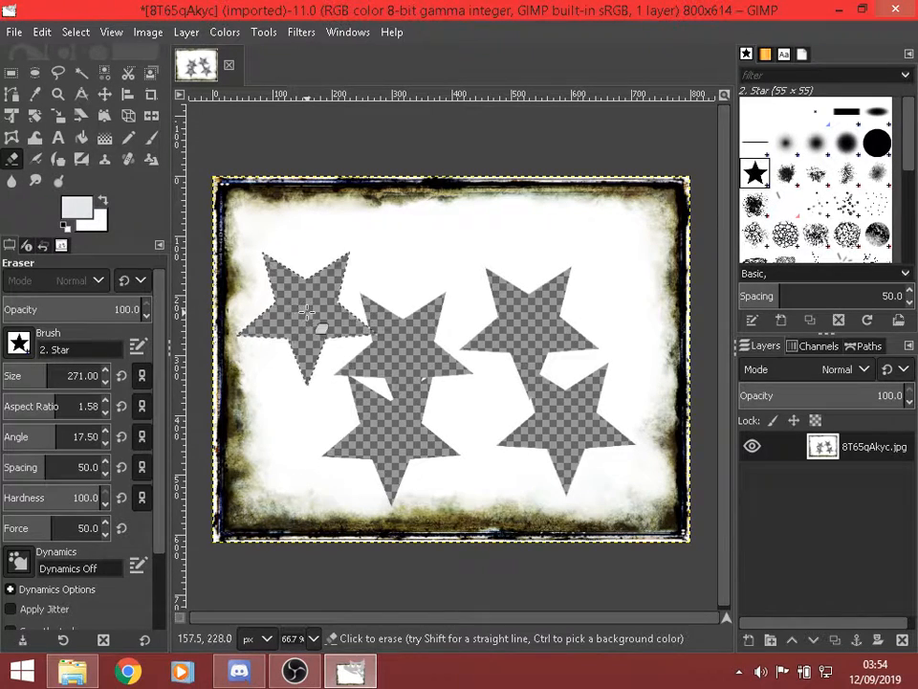
{"action": "left_click", "coordinate": [442, 269]}
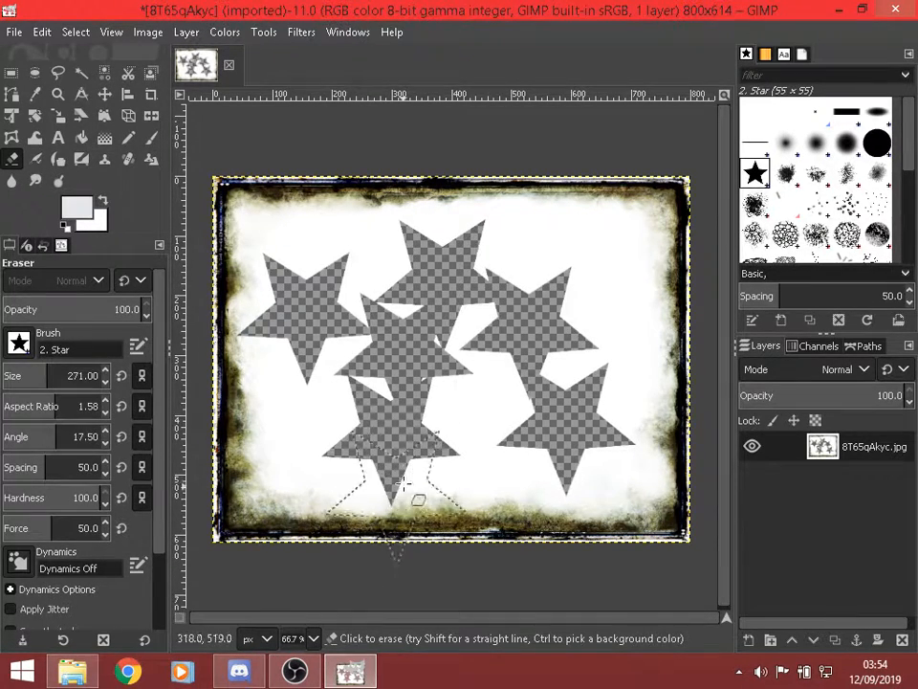
{"action": "mouse_move", "coordinate": [403, 484]}
{"action": "left_mouse_down"}
{"action": "mouse_move", "coordinate": [511, 446]}
{"action": "mouse_move", "coordinate": [343, 333]}
{"action": "mouse_move", "coordinate": [323, 357]}
{"action": "mouse_move", "coordinate": [729, 504]}
{"action": "mouse_move", "coordinate": [312, 471]}
{"action": "mouse_move", "coordinate": [443, 531]}
{"action": "mouse_move", "coordinate": [378, 553]}
{"action": "mouse_move", "coordinate": [153, 510]}
{"action": "mouse_move", "coordinate": [312, 528]}
{"action": "mouse_move", "coordinate": [770, 542]}
{"action": "mouse_move", "coordinate": [612, 439]}
{"action": "mouse_move", "coordinate": [635, 271]}
{"action": "mouse_move", "coordinate": [519, 308]}
{"action": "mouse_move", "coordinate": [637, 421]}
{"action": "mouse_move", "coordinate": [649, 335]}
{"action": "mouse_move", "coordinate": [737, 318]}
{"action": "mouse_move", "coordinate": [553, 300]}
{"action": "mouse_move", "coordinate": [549, 254]}
{"action": "mouse_move", "coordinate": [459, 255]}
{"action": "mouse_move", "coordinate": [302, 306]}
{"action": "mouse_move", "coordinate": [440, 425]}
{"action": "mouse_move", "coordinate": [449, 453]}
{"action": "left_mouse_up"}
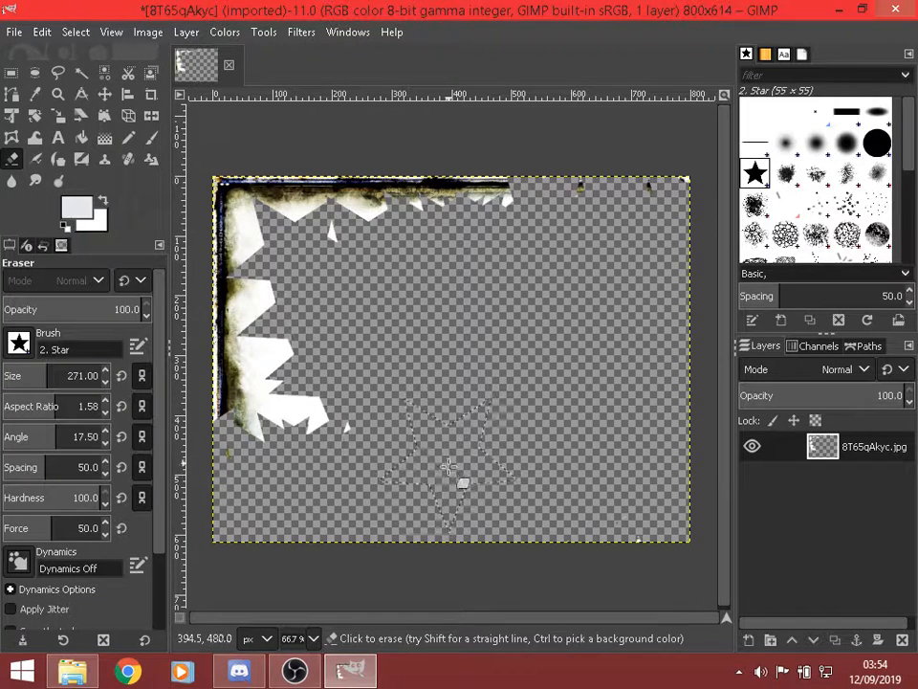
Undo all the star-shaped erasures and the eraser sweep on the frame picture
{"action": "key", "text": "ctrl+z"}
{"action": "key", "text": "ctrl+z"}
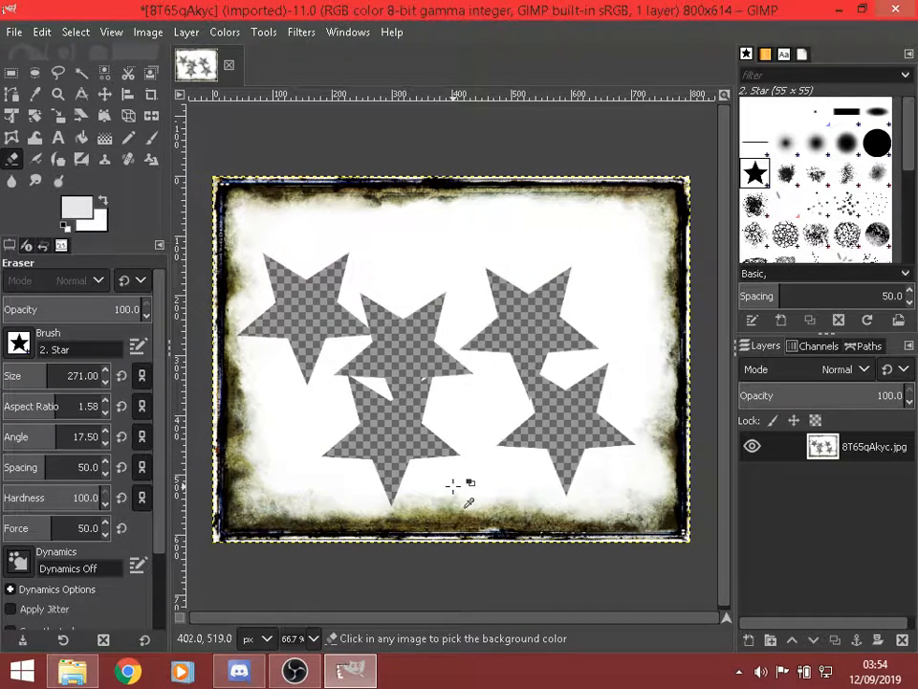
{"action": "key", "text": "ctrl+z"}
{"action": "key", "text": "ctrl+z"}
{"action": "key", "text": "ctrl+z"}
{"action": "key", "text": "ctrl+z"}
{"action": "key", "text": "ctrl+z"}
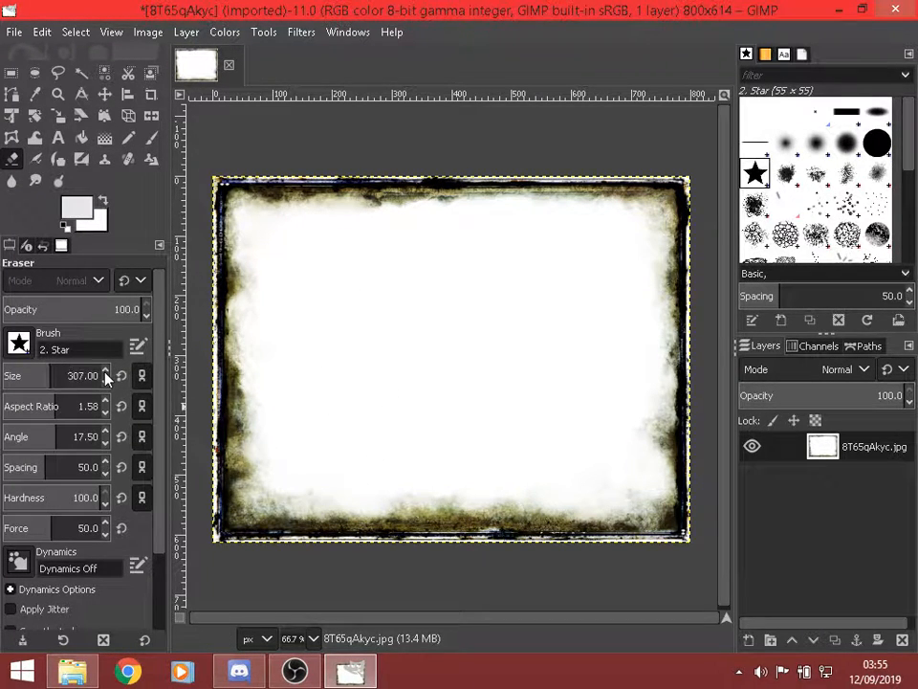
Set the star eraser's size to 696 and its angle to 42
{"action": "scroll", "coordinate": [105, 376], "scroll_direction": "up", "scroll_amount": 3}
{"action": "scroll", "coordinate": [106, 376], "scroll_direction": "up", "scroll_amount": 3}
{"action": "left_click", "coordinate": [105, 373]}
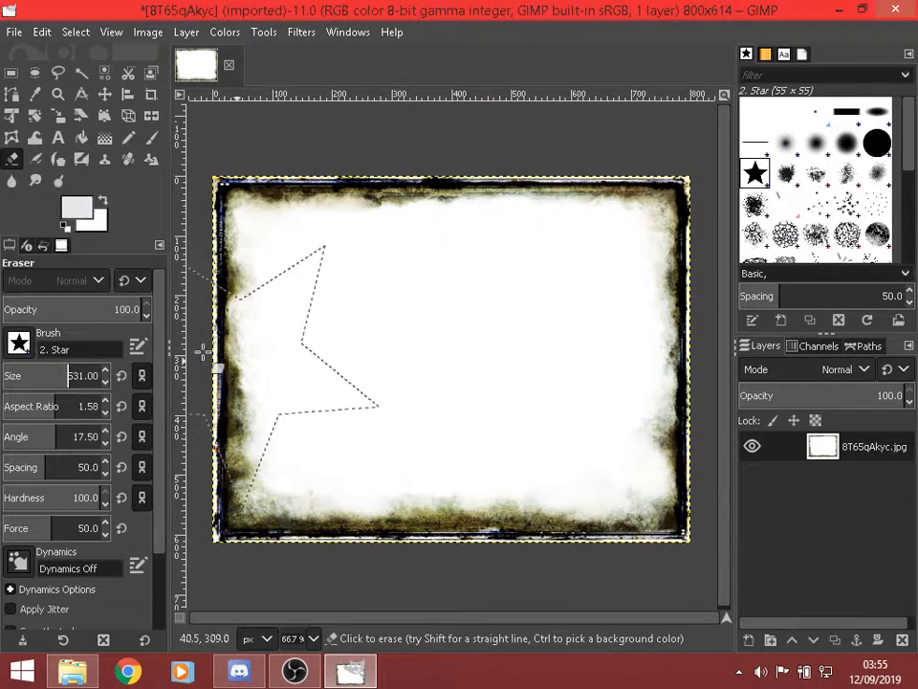
{"action": "scroll", "coordinate": [106, 375], "scroll_direction": "up", "scroll_amount": 5}
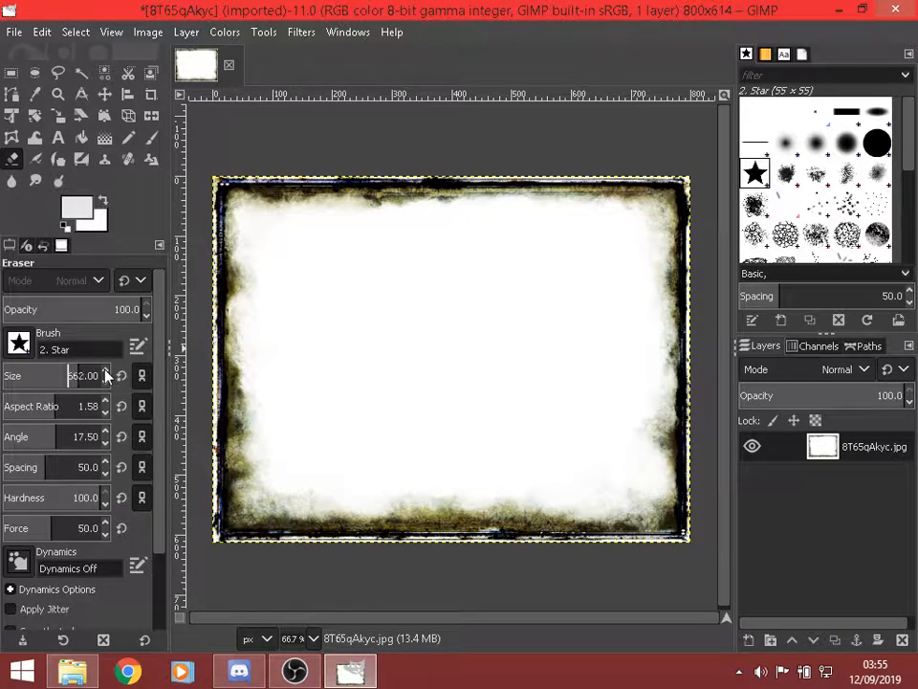
{"action": "scroll", "coordinate": [105, 375], "scroll_direction": "up", "scroll_amount": 1}
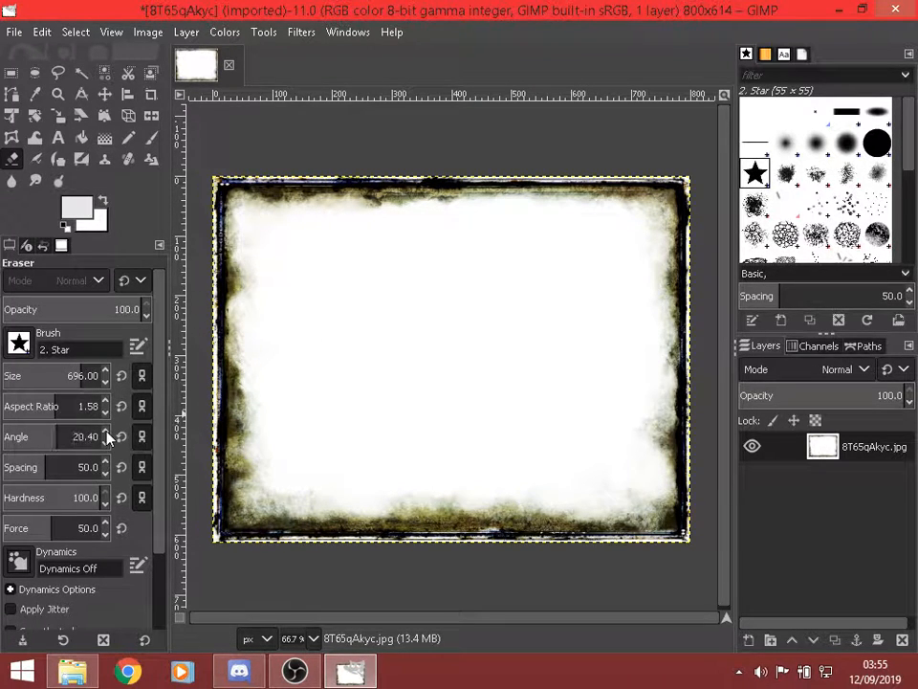
{"action": "scroll", "coordinate": [109, 437], "scroll_direction": "up", "scroll_amount": 2}
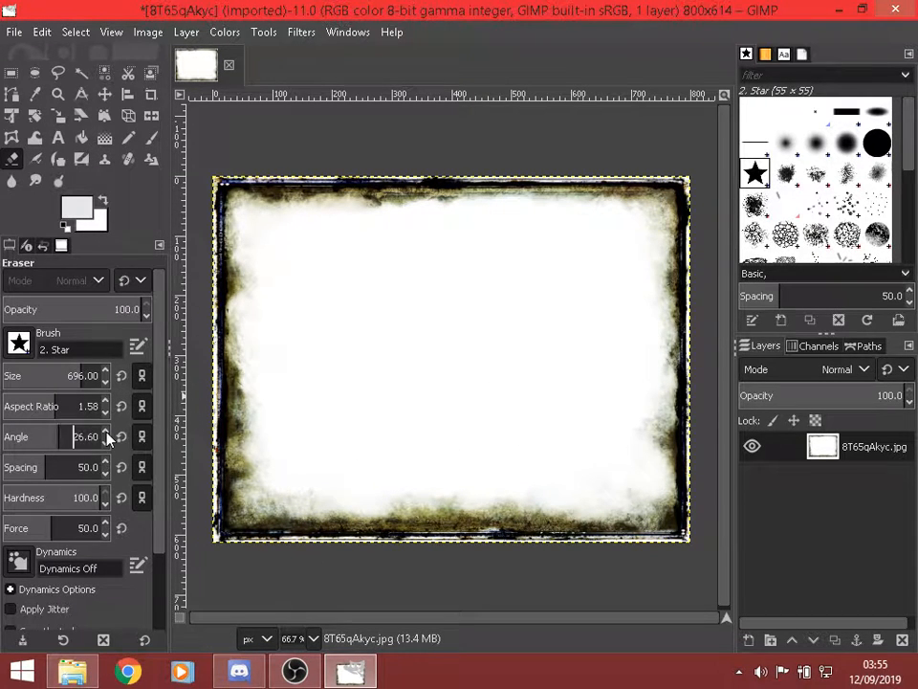
{"action": "scroll", "coordinate": [108, 437], "scroll_direction": "up", "scroll_amount": 6}
{"action": "scroll", "coordinate": [108, 438], "scroll_direction": "up", "scroll_amount": 1}
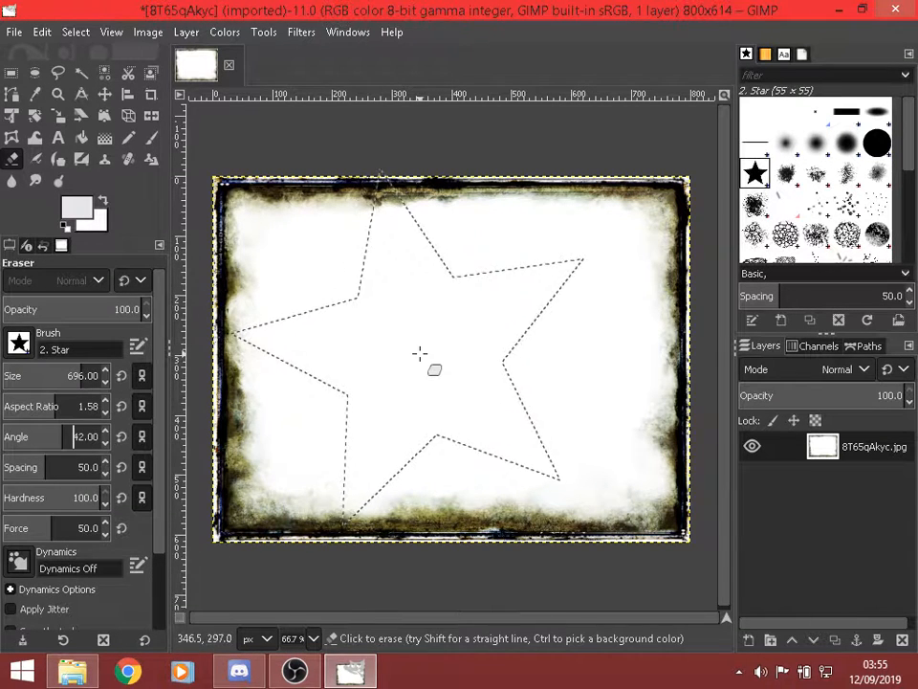
Rotate the star eraser to an angle of 55.40 and erase one large upright star from the centre of the frame picture
{"action": "scroll", "coordinate": [112, 437], "scroll_direction": "up", "scroll_amount": 1}
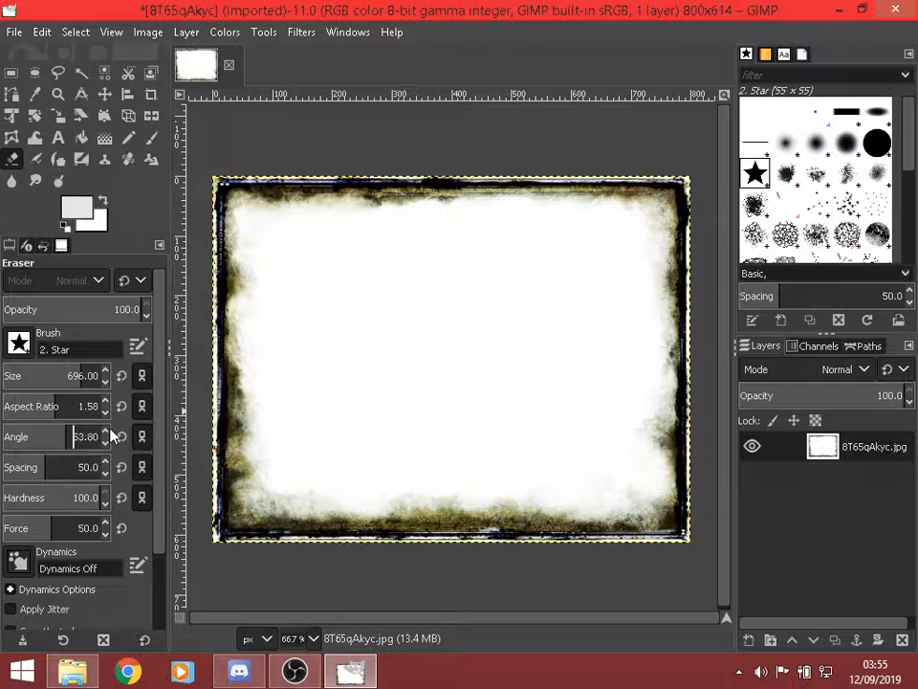
{"action": "scroll", "coordinate": [110, 437], "scroll_direction": "up", "scroll_amount": 2}
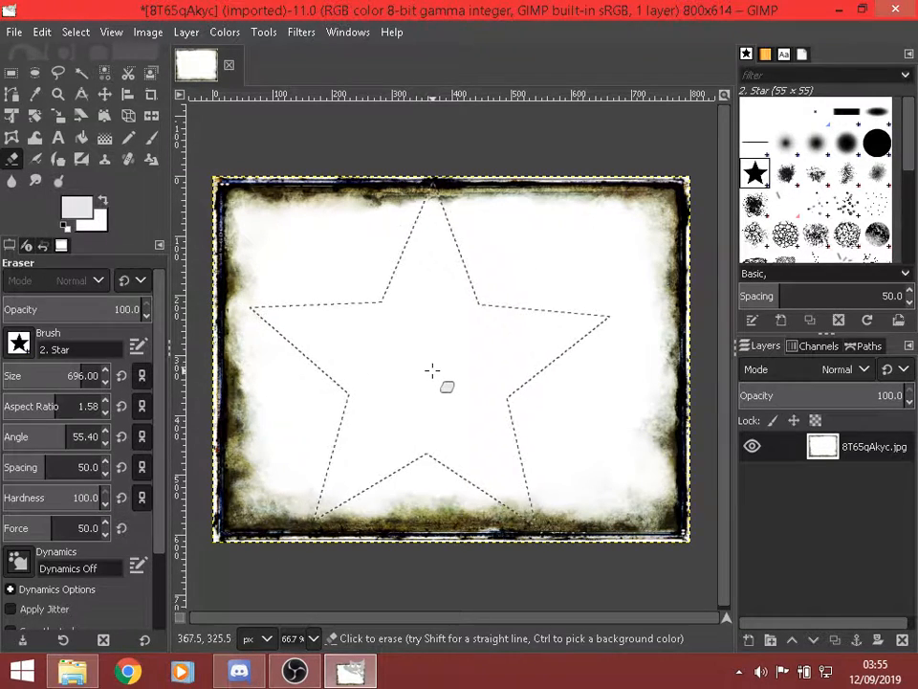
{"action": "left_click", "coordinate": [443, 375]}
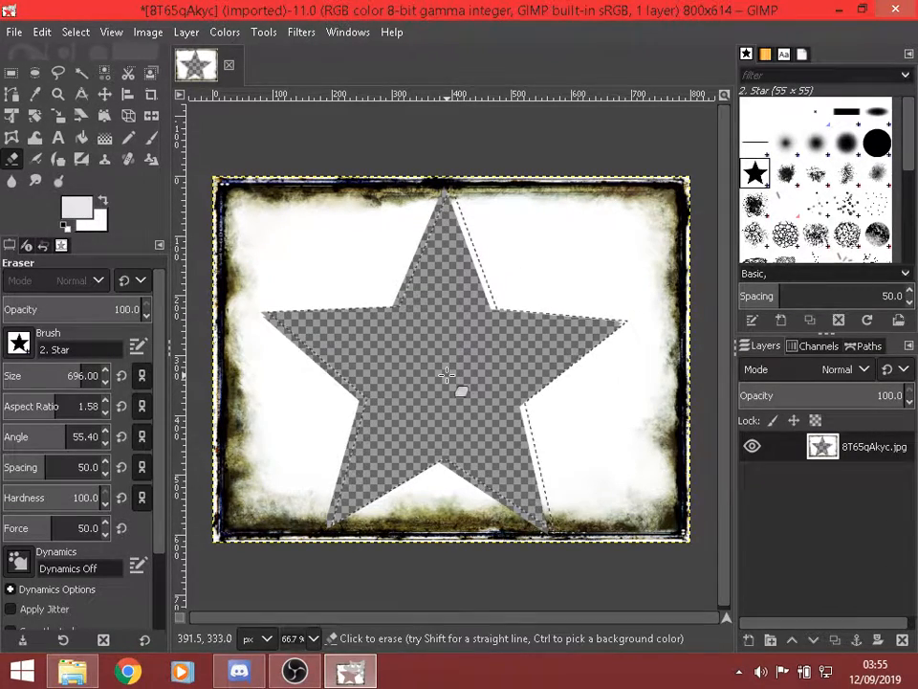
Try widening the transparent star by erasing three more overlapping stars on both sides of it
{"action": "left_click", "coordinate": [484, 373]}
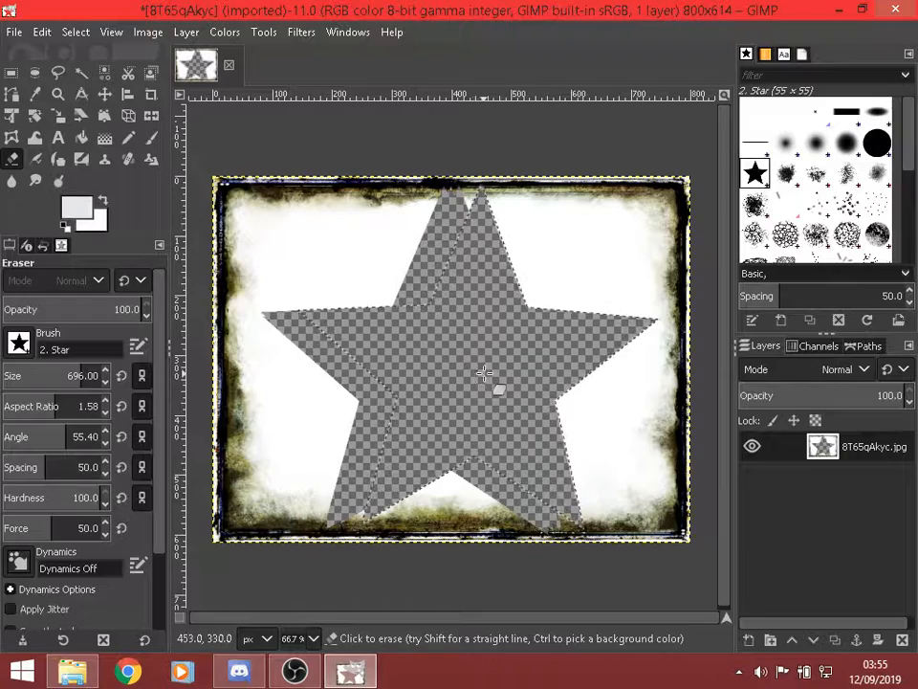
{"action": "left_click", "coordinate": [496, 378]}
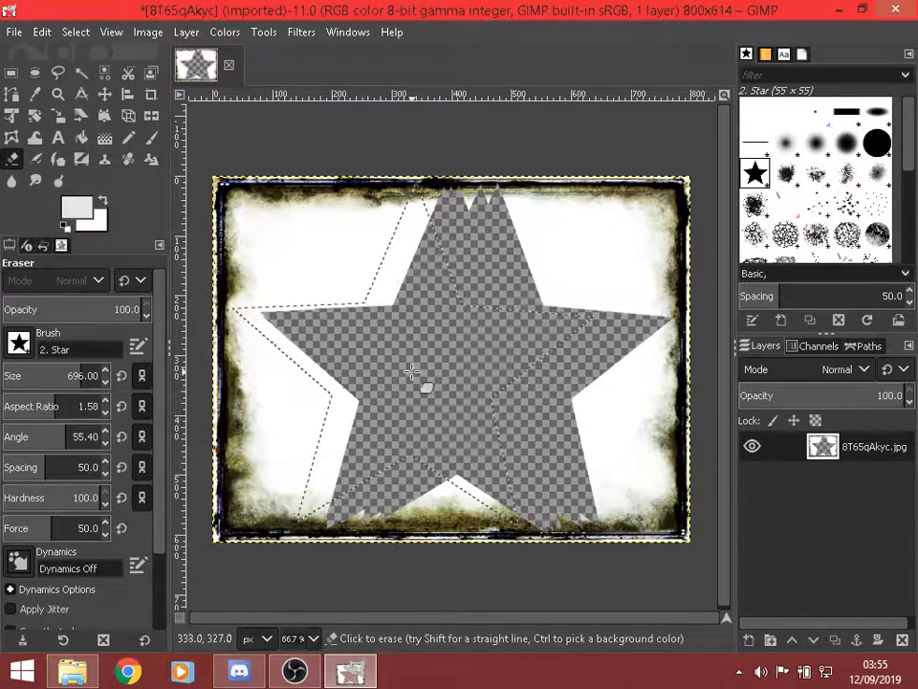
{"action": "left_click", "coordinate": [423, 373]}
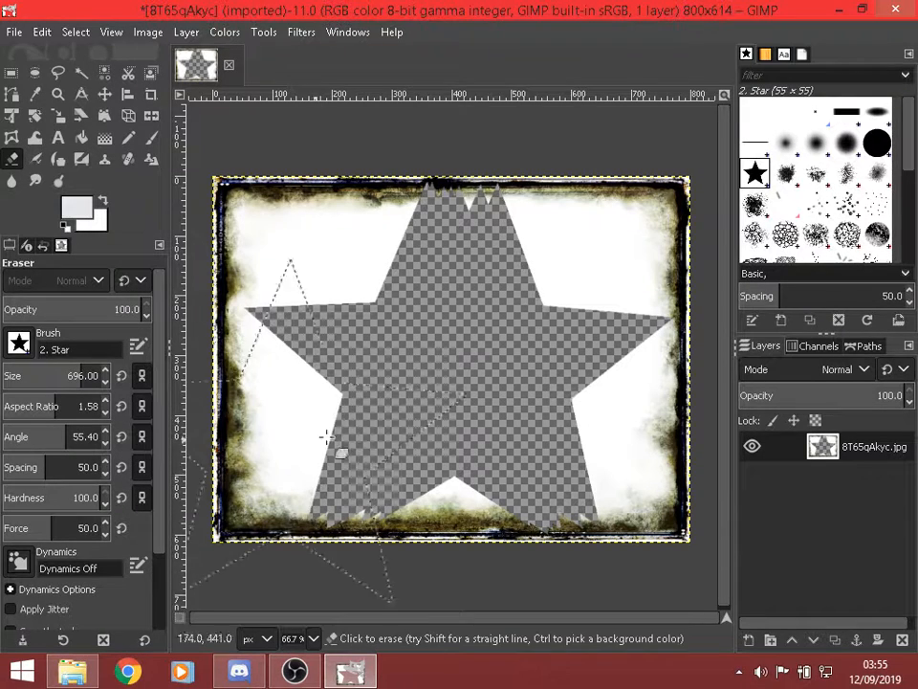
Reset the eraser to the brush's native angle and size of 55, and try a freehand erasing stroke above the star's left arm
{"action": "left_click", "coordinate": [125, 438]}
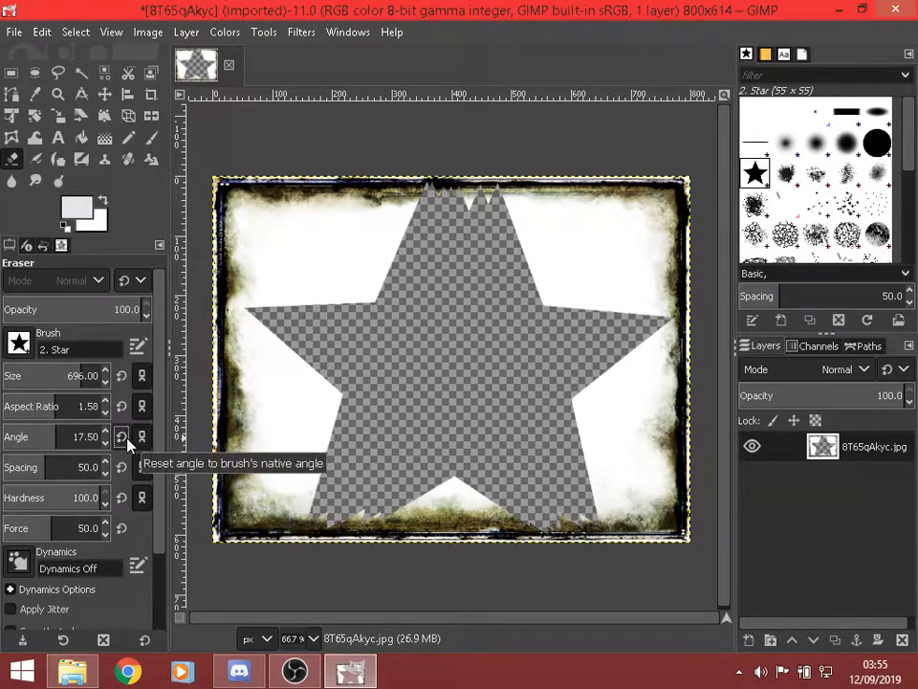
{"action": "left_click", "coordinate": [122, 376]}
{"action": "mouse_move", "coordinate": [272, 262]}
{"action": "left_mouse_down"}
{"action": "mouse_move", "coordinate": [352, 297]}
{"action": "mouse_move", "coordinate": [244, 307]}
{"action": "mouse_move", "coordinate": [277, 287]}
{"action": "mouse_move", "coordinate": [287, 306]}
{"action": "mouse_move", "coordinate": [239, 287]}
{"action": "left_mouse_up"}
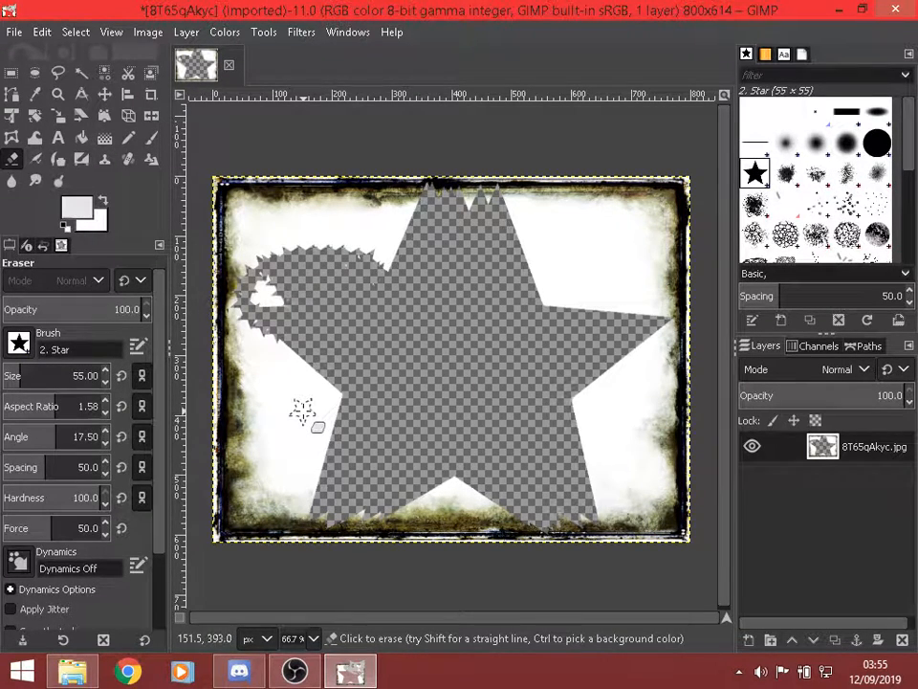
Undo the freehand erasing stroke and the extra overlapping stars, keeping only the first star cut-out
{"action": "key", "text": "ctrl+z"}
{"action": "key", "text": "ctrl+z"}
{"action": "key", "text": "ctrl+z"}
{"action": "key", "text": "ctrl+z"}
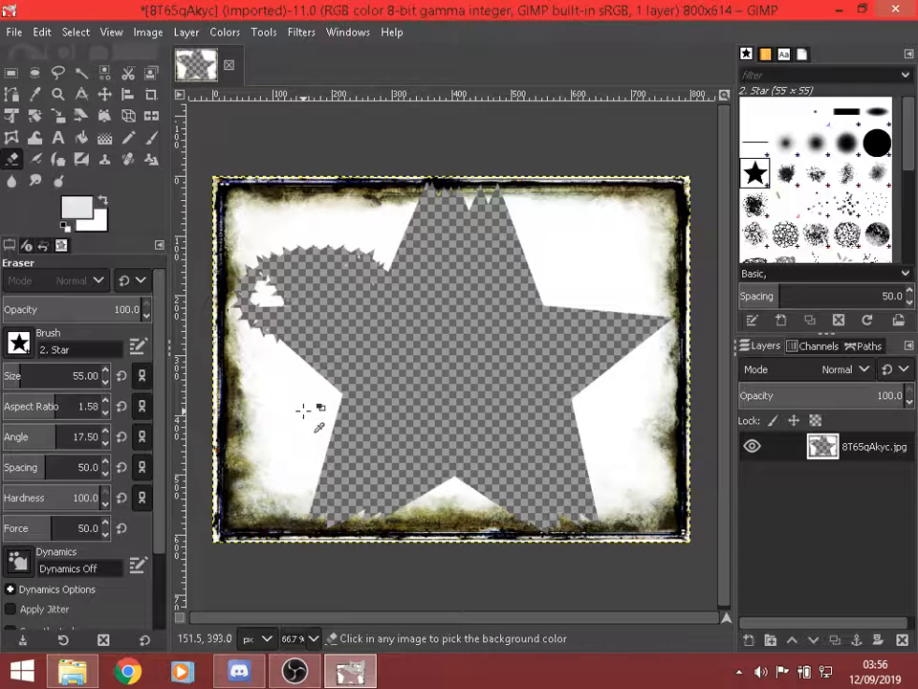
{"action": "key", "text": "ctrl+z"}
{"action": "key", "text": "ctrl+z"}
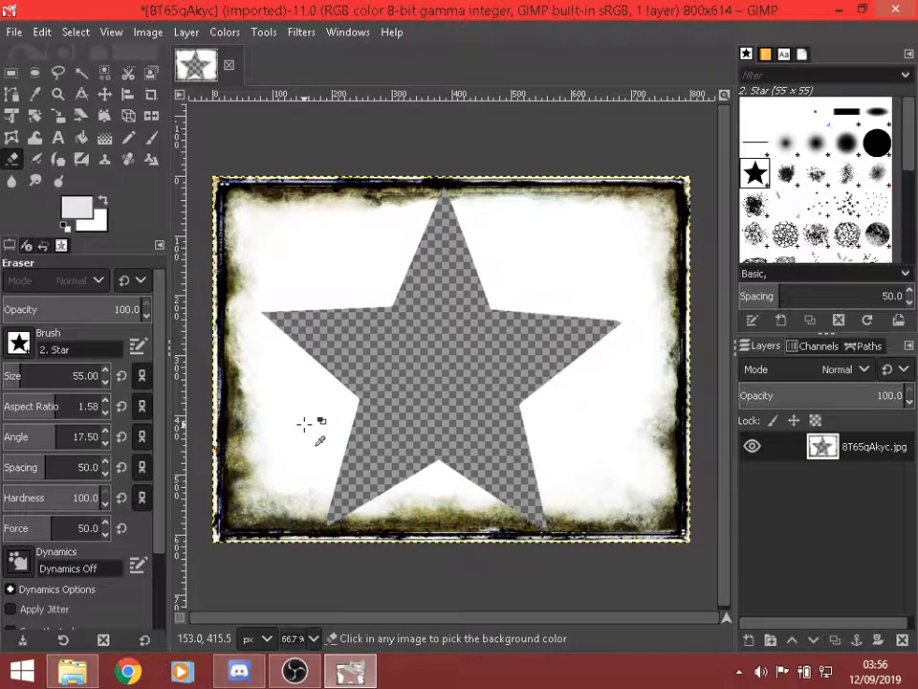
Close the frame picture, GIMP and the obs streaming stuff folder window to return to OBS
{"action": "left_click", "coordinate": [229, 64]}
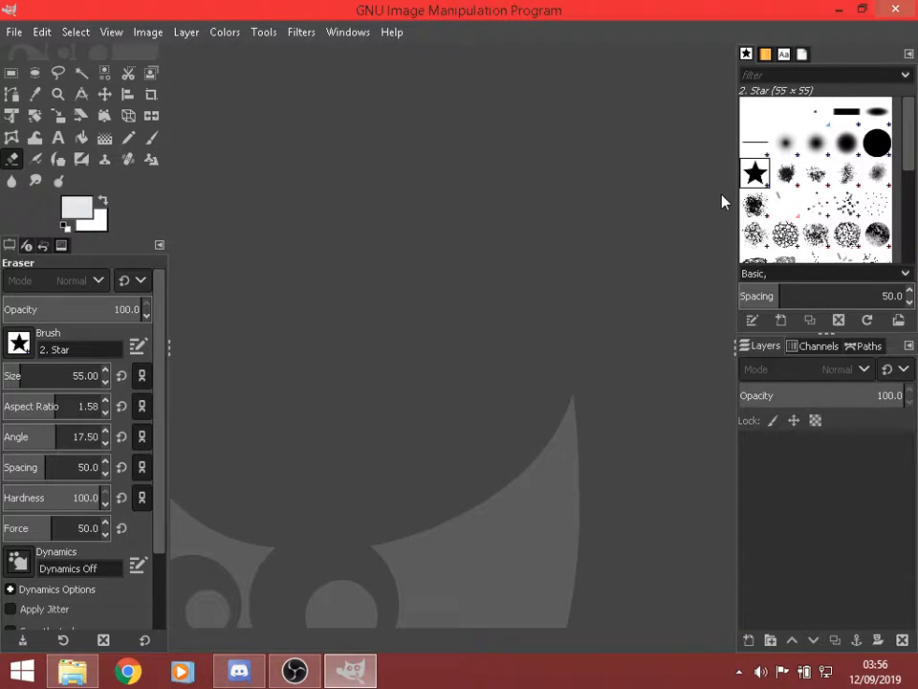
{"action": "left_click", "coordinate": [905, 12]}
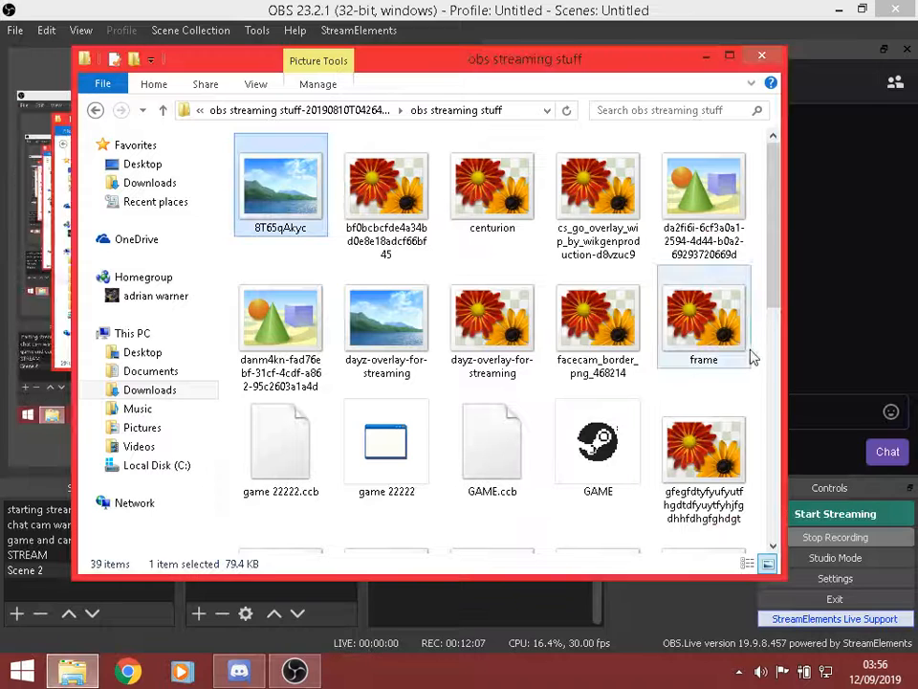
{"action": "left_click", "coordinate": [763, 59]}
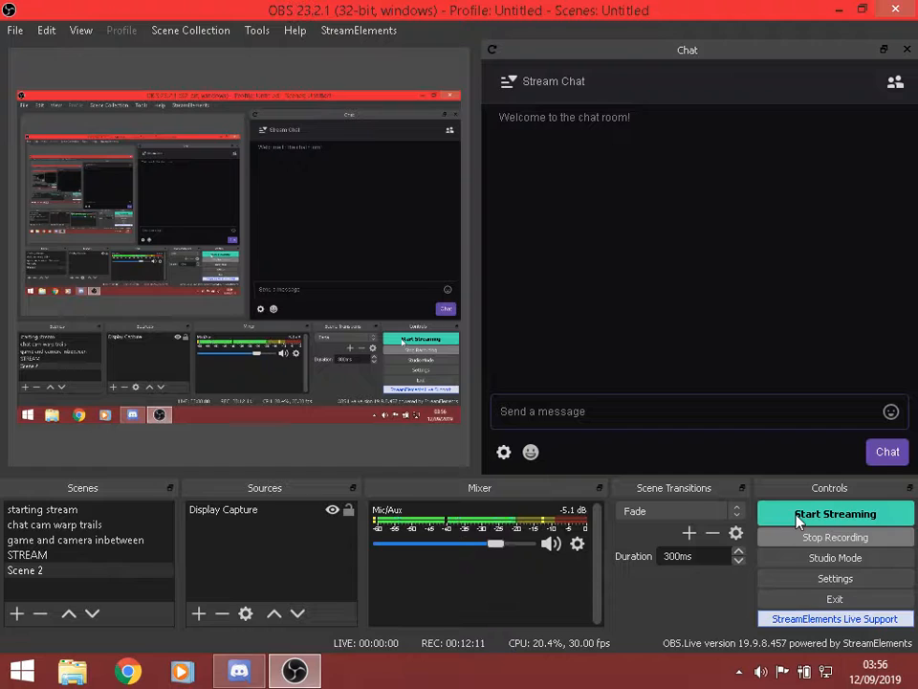